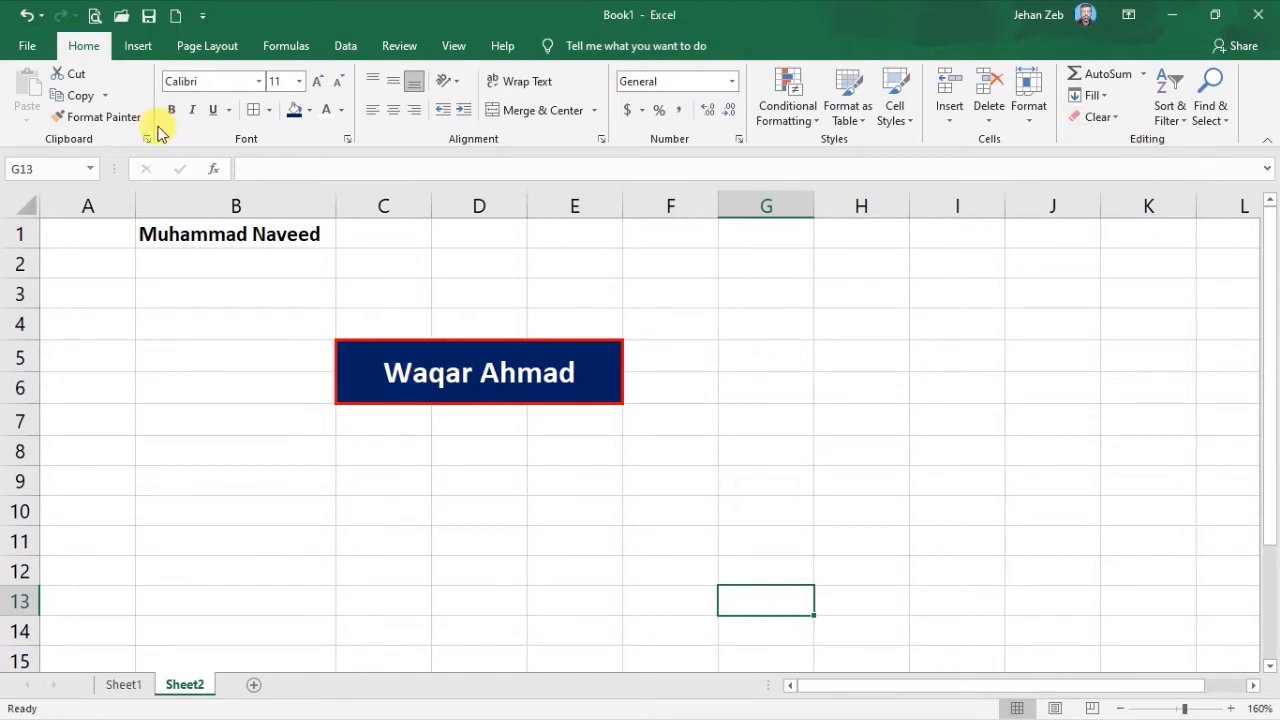
- Delete the name in cell B1 of Sheet2 and enter dksjds there instead
{"action": "left_click", "coordinate": [238, 236]}
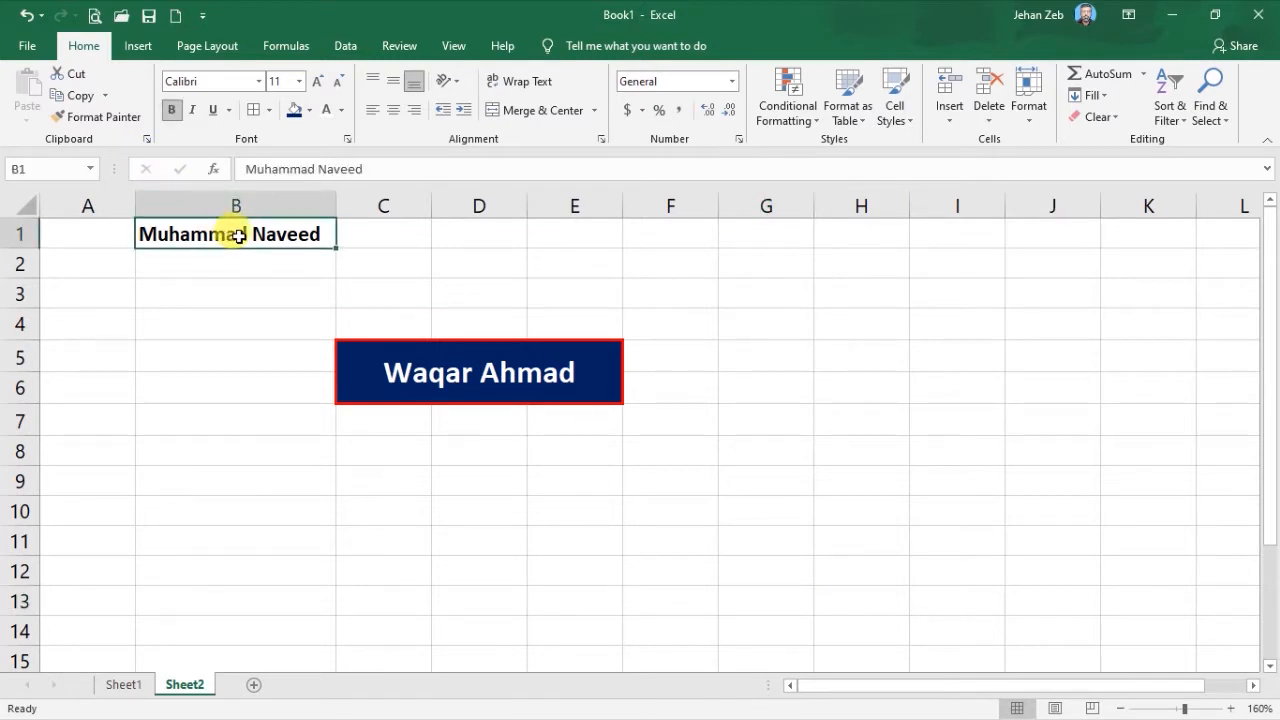
{"action": "key", "text": "Delete"}
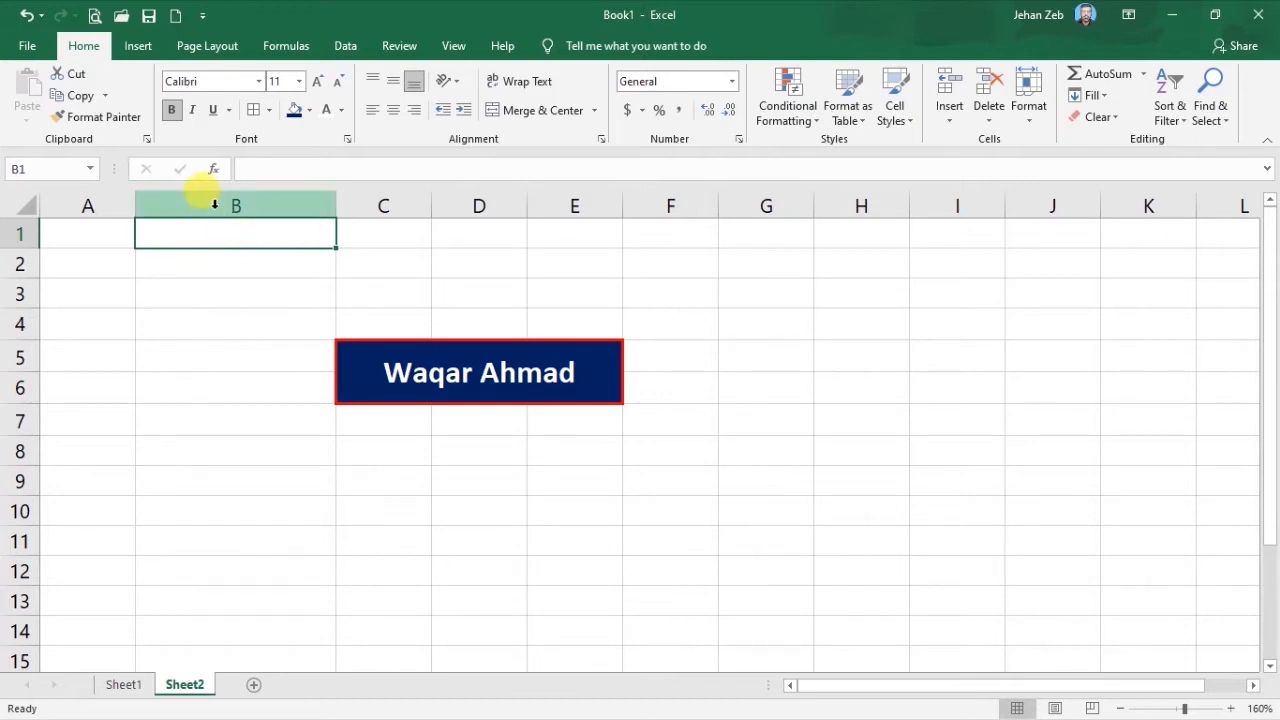
{"action": "left_click", "coordinate": [220, 264]}
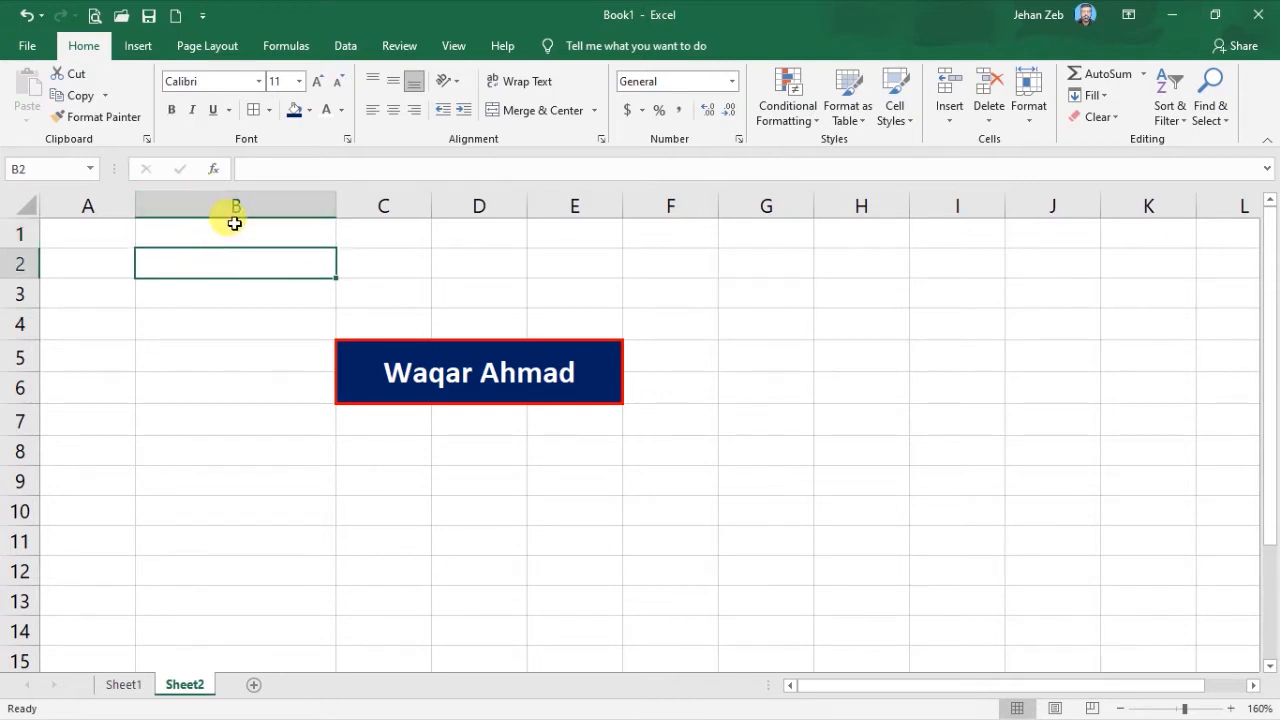
{"action": "left_click", "coordinate": [235, 228]}
{"action": "type", "text": "dksjds"}
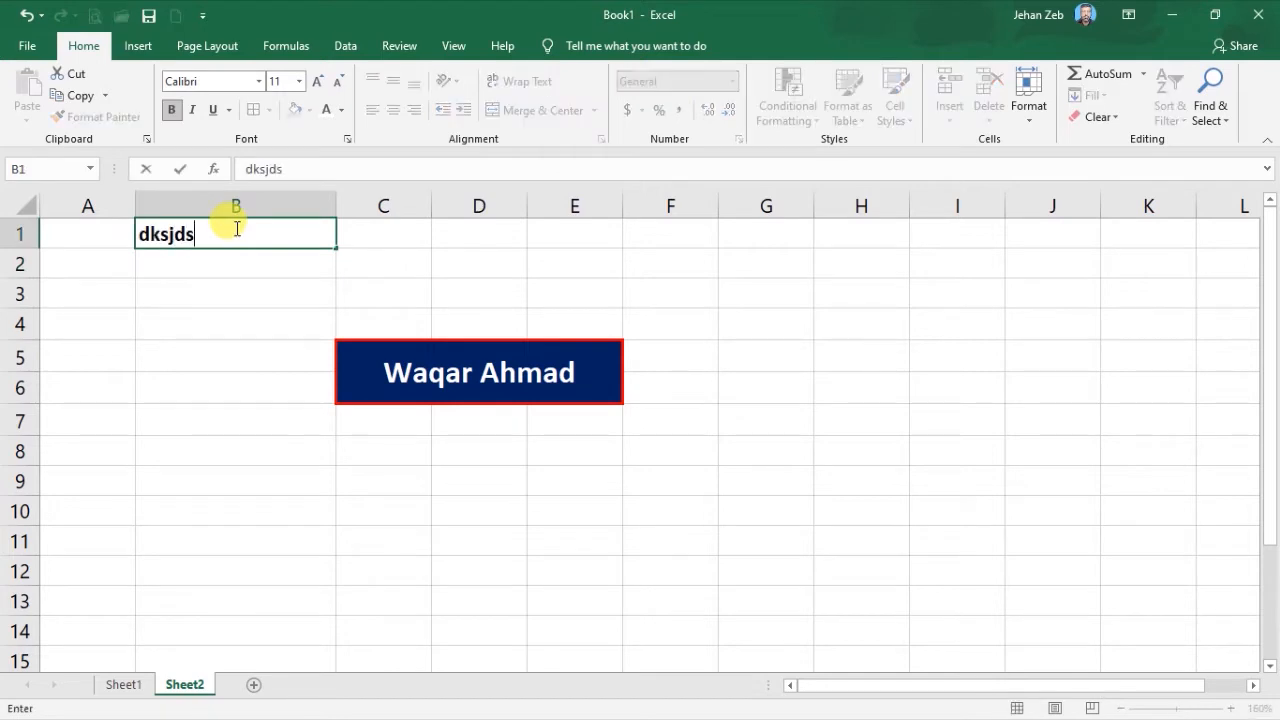
{"action": "key", "text": "Return"}
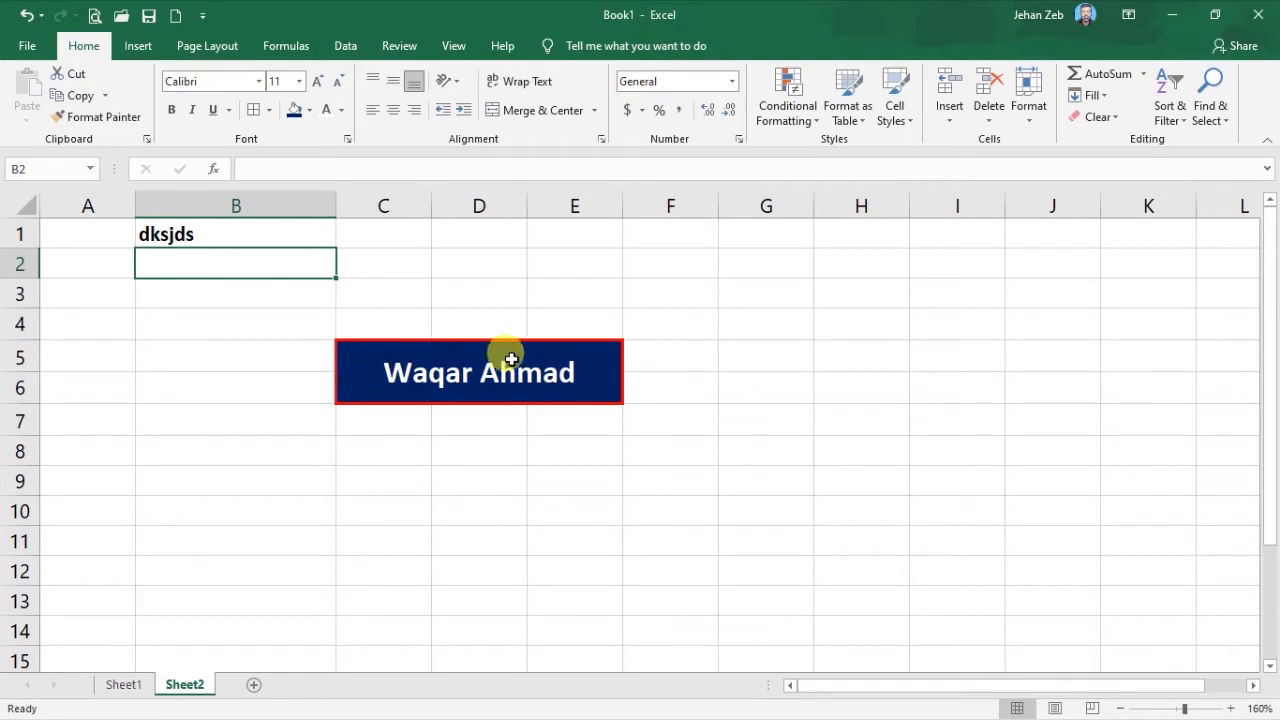
- Clear only the contents of the merged block C5:E6 with Clear Contents and enter ttt in it
{"action": "left_click", "coordinate": [450, 364]}
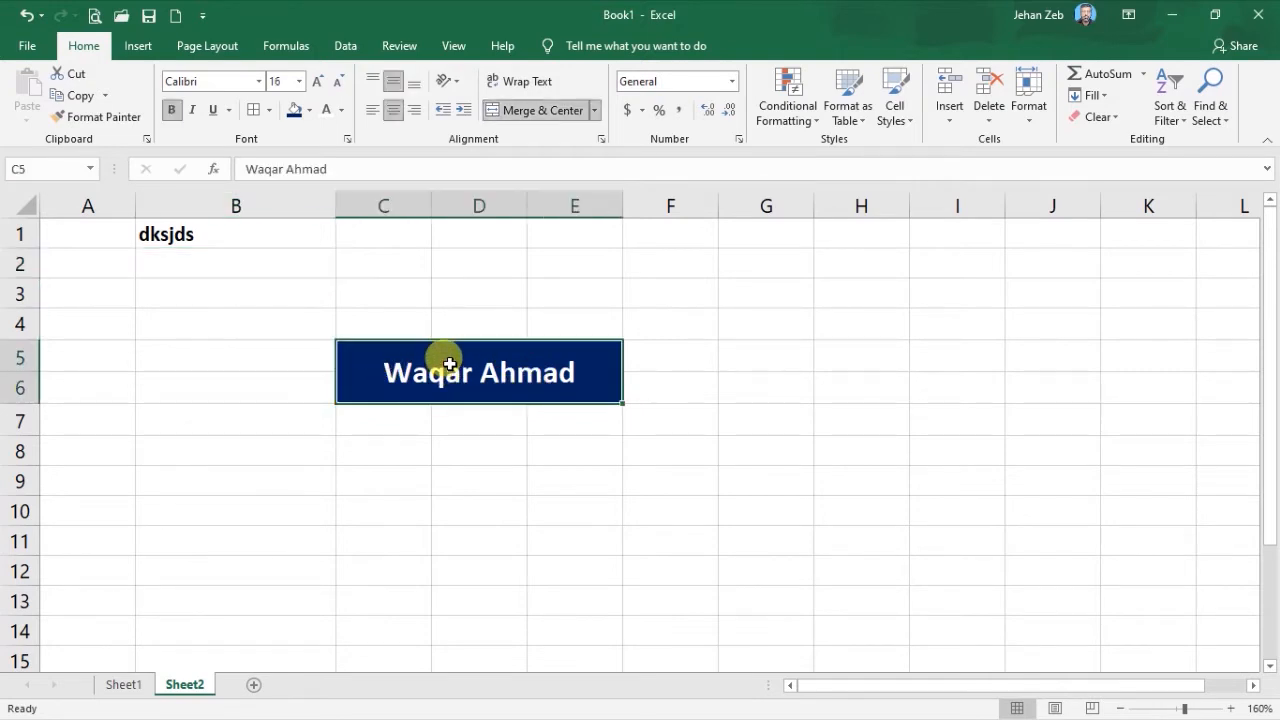
{"action": "left_click", "coordinate": [1110, 117]}
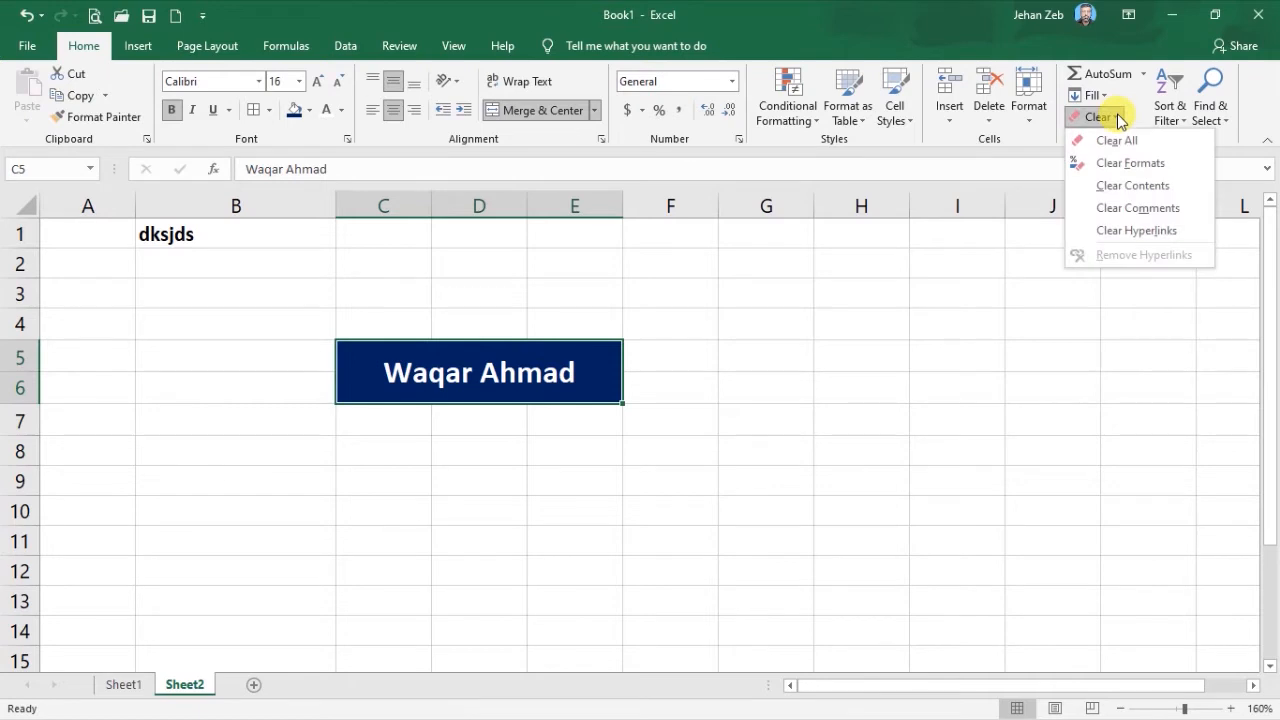
{"action": "left_click", "coordinate": [1134, 186]}
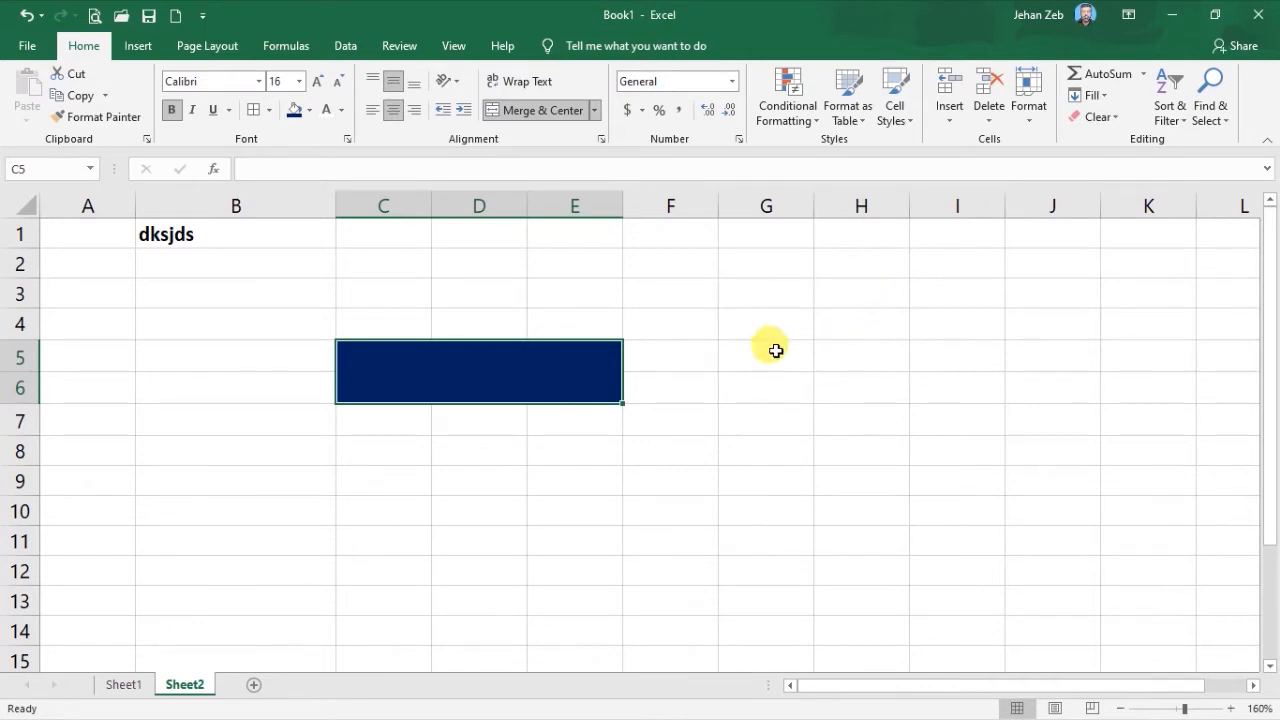
{"action": "left_click", "coordinate": [756, 372]}
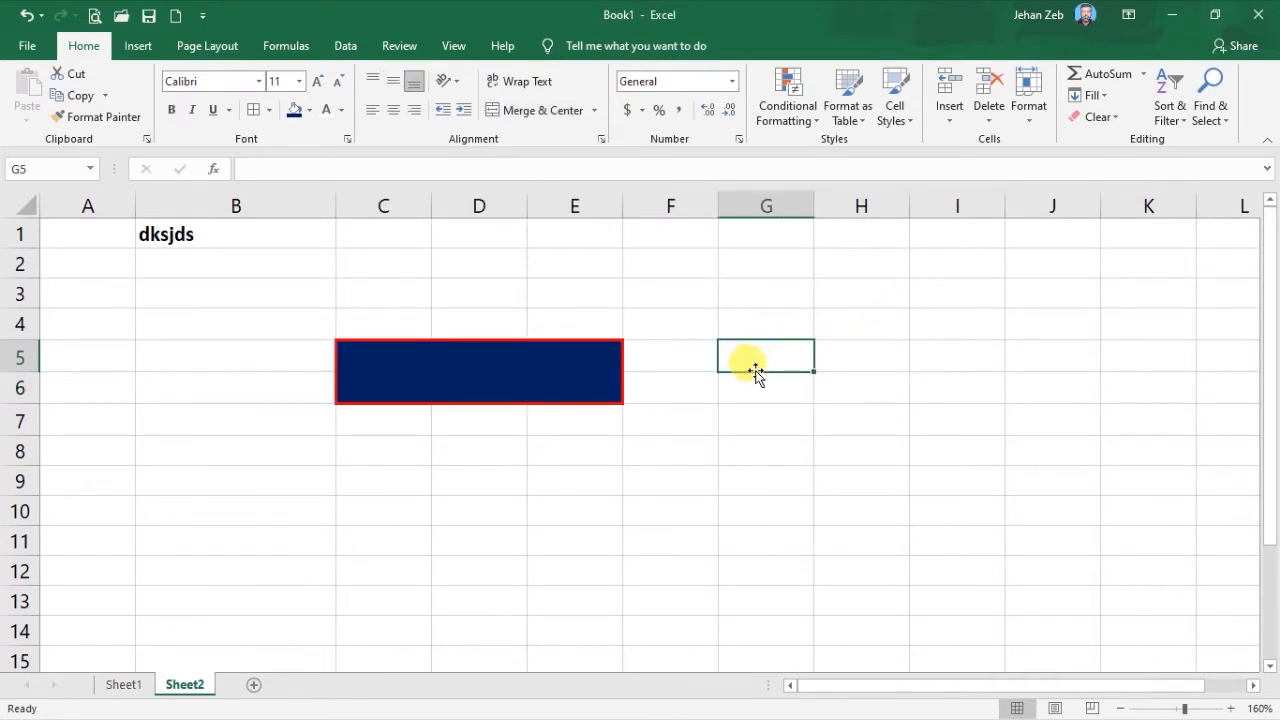
{"action": "left_click", "coordinate": [522, 371]}
{"action": "type", "text": "ttt"}
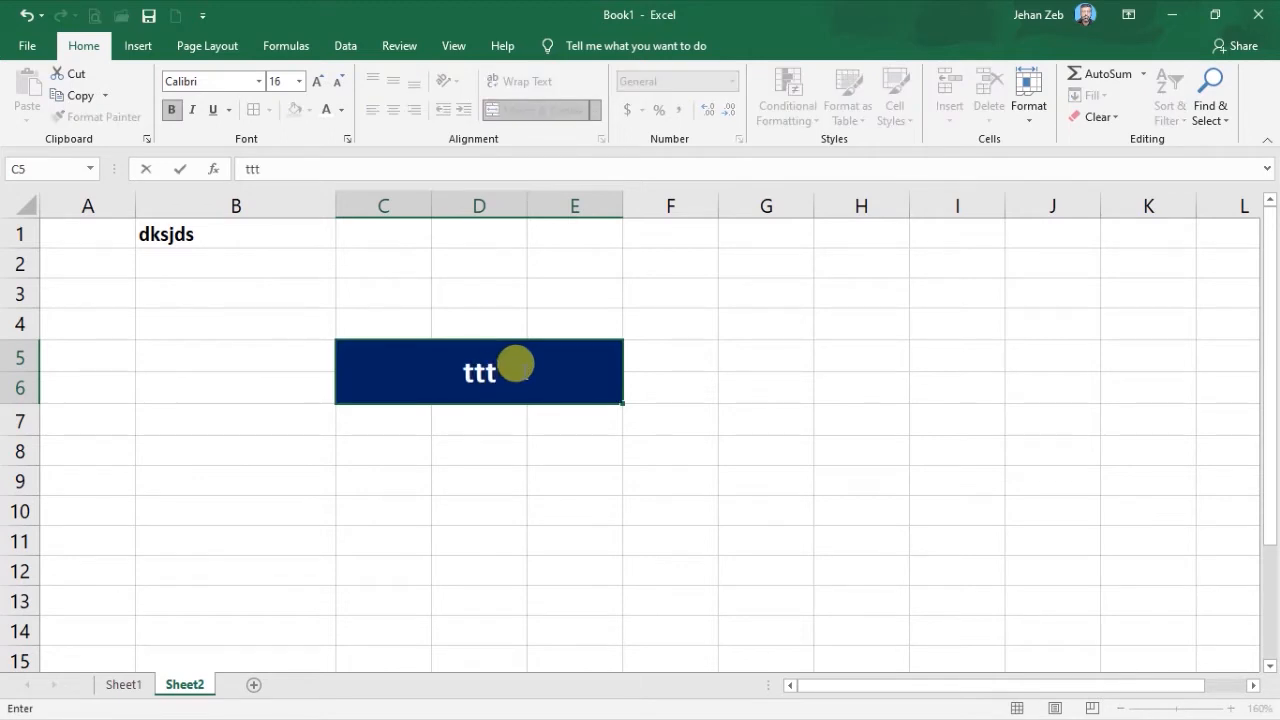
{"action": "key", "text": "Return"}
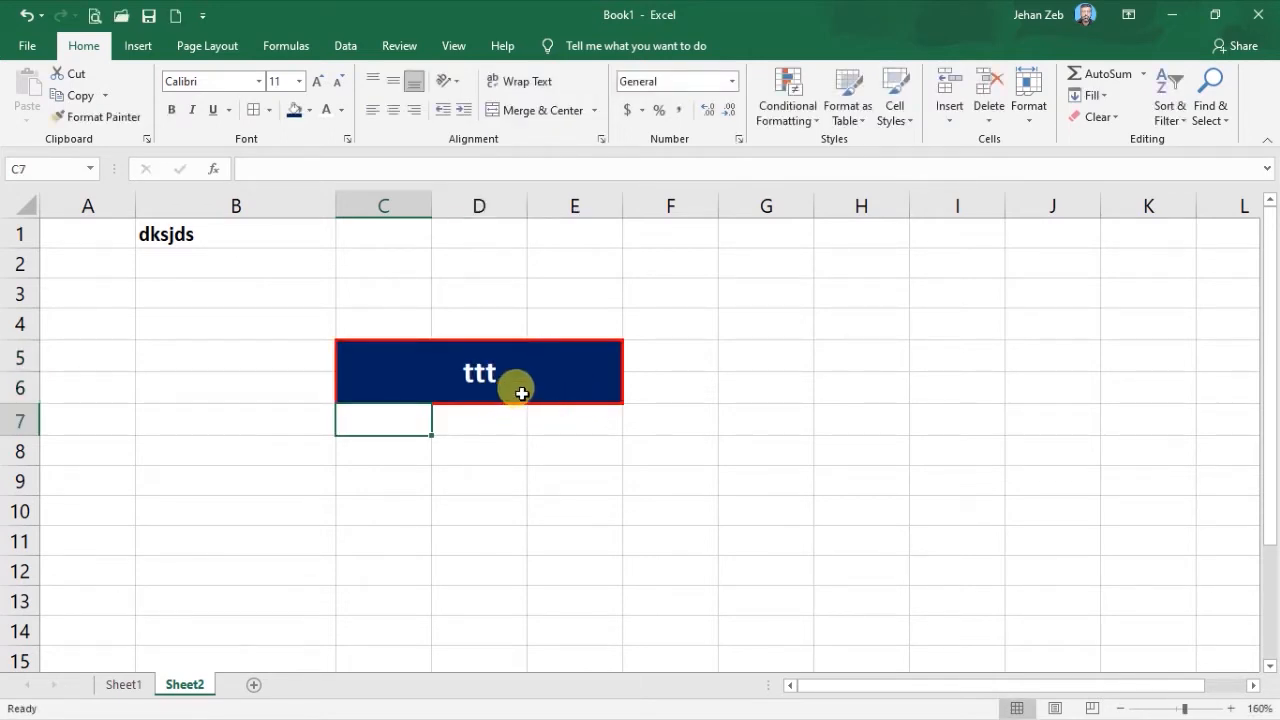
- On Sheet1, remove all formatting from the yellow ABCD cell C2 with Clear Formats, keeping its text
{"action": "left_click", "coordinate": [1106, 118]}
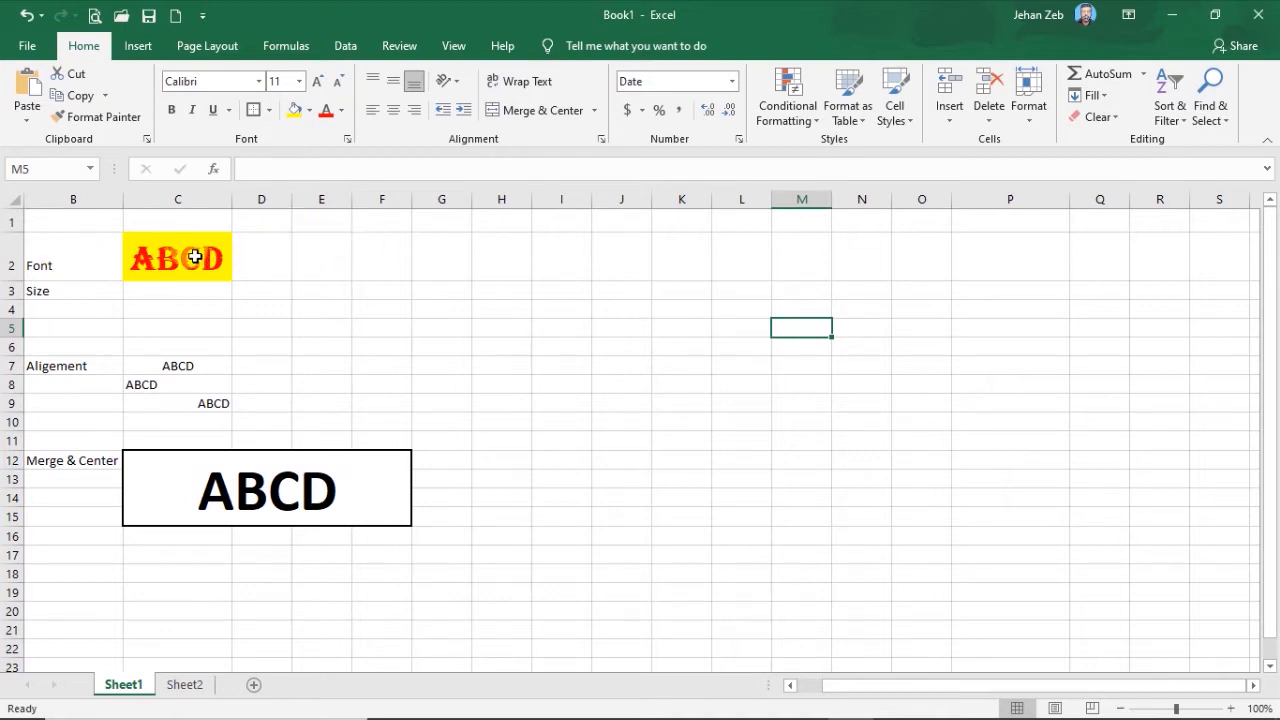
{"action": "left_click", "coordinate": [194, 257]}
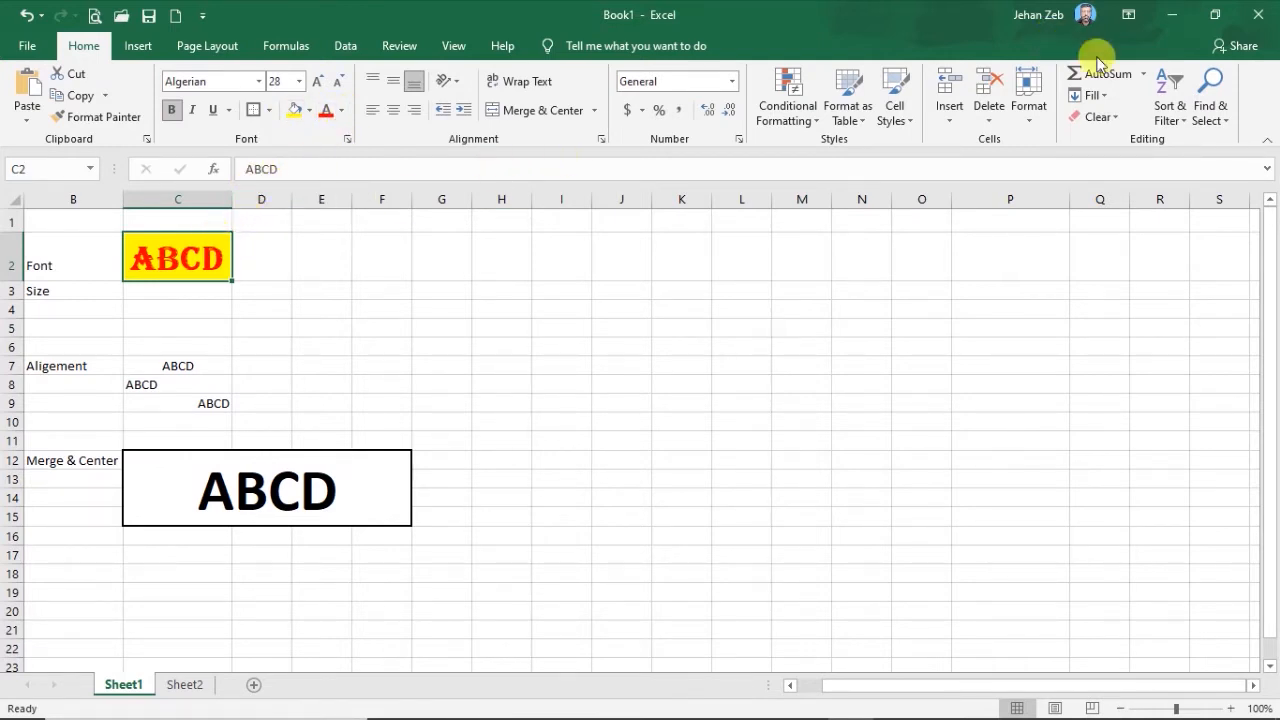
{"action": "left_click", "coordinate": [1100, 117]}
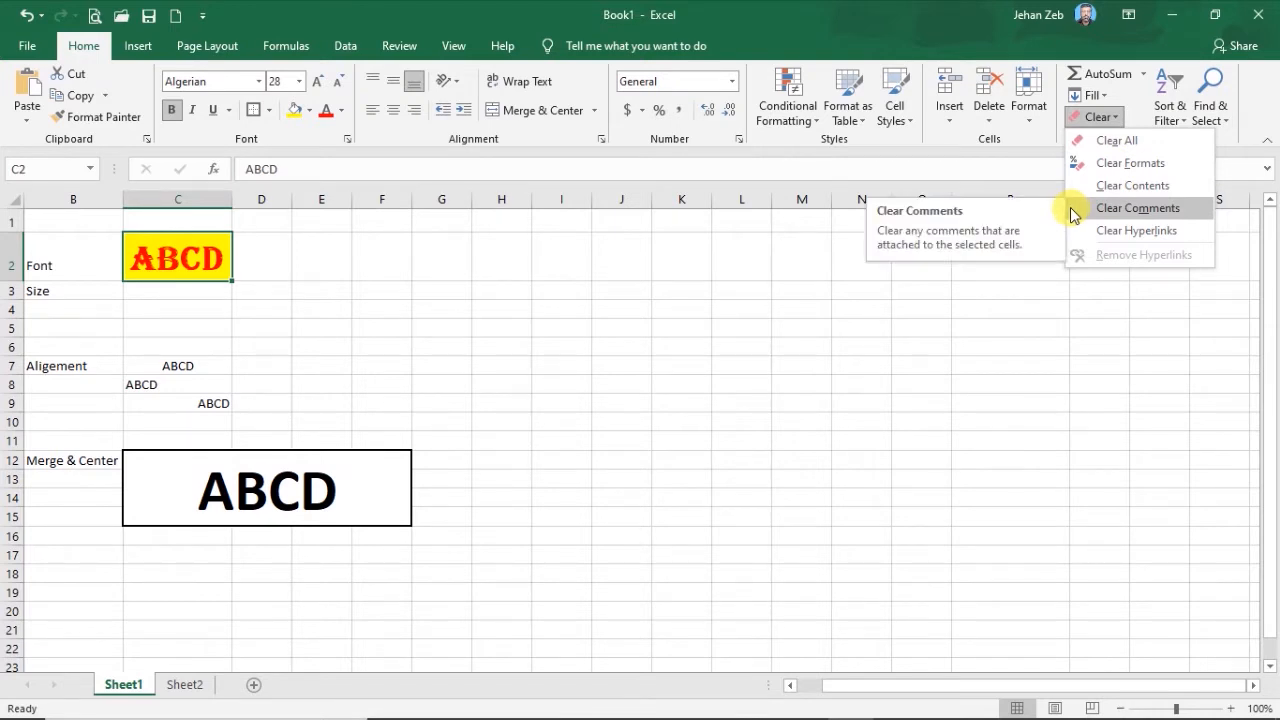
{"action": "left_click", "coordinate": [1117, 165]}
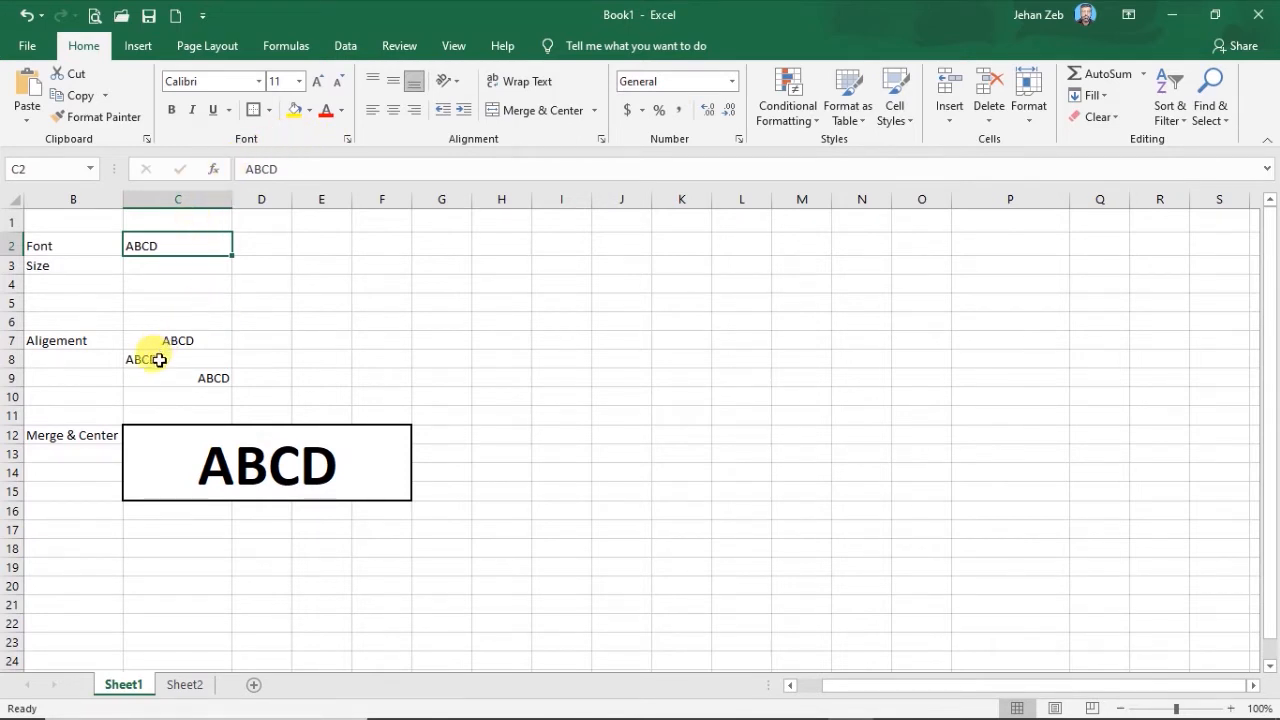
- Clear the formatting of the three differently aligned ABCD cells C7:C9
{"action": "left_click_drag", "start_coordinate": [168, 340], "coordinate": [164, 382]}
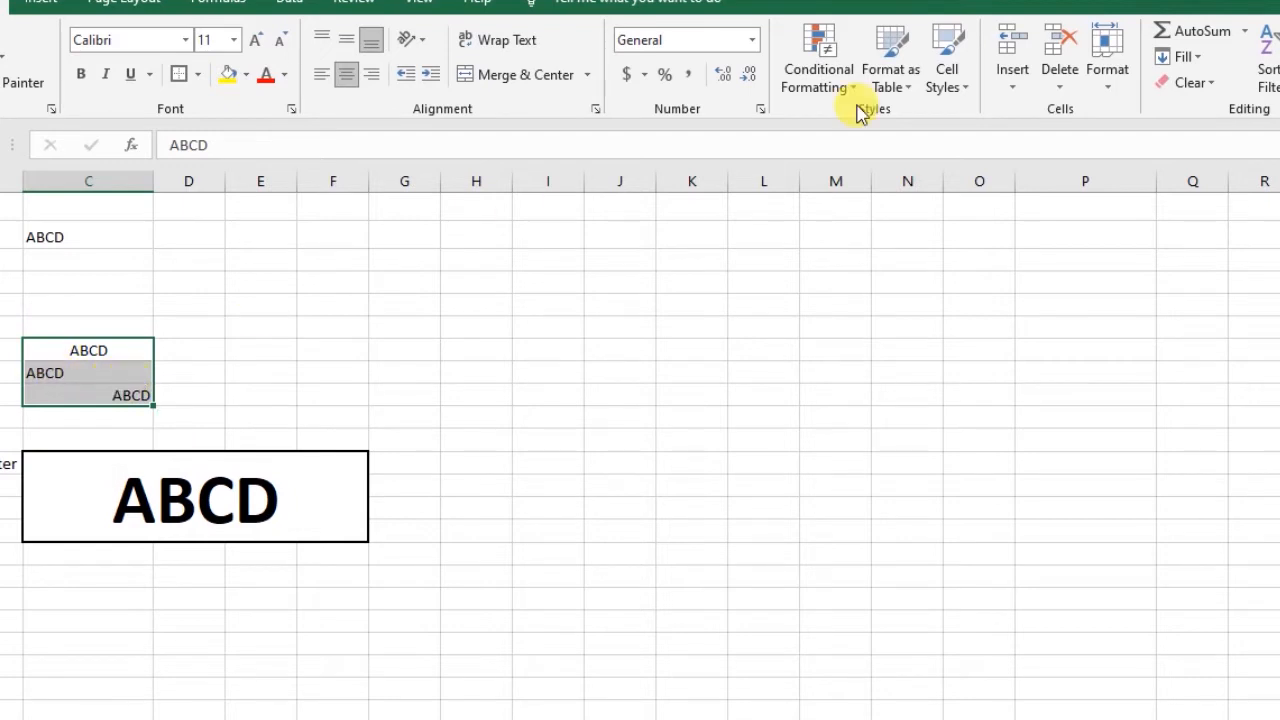
{"action": "left_click", "coordinate": [1220, 84]}
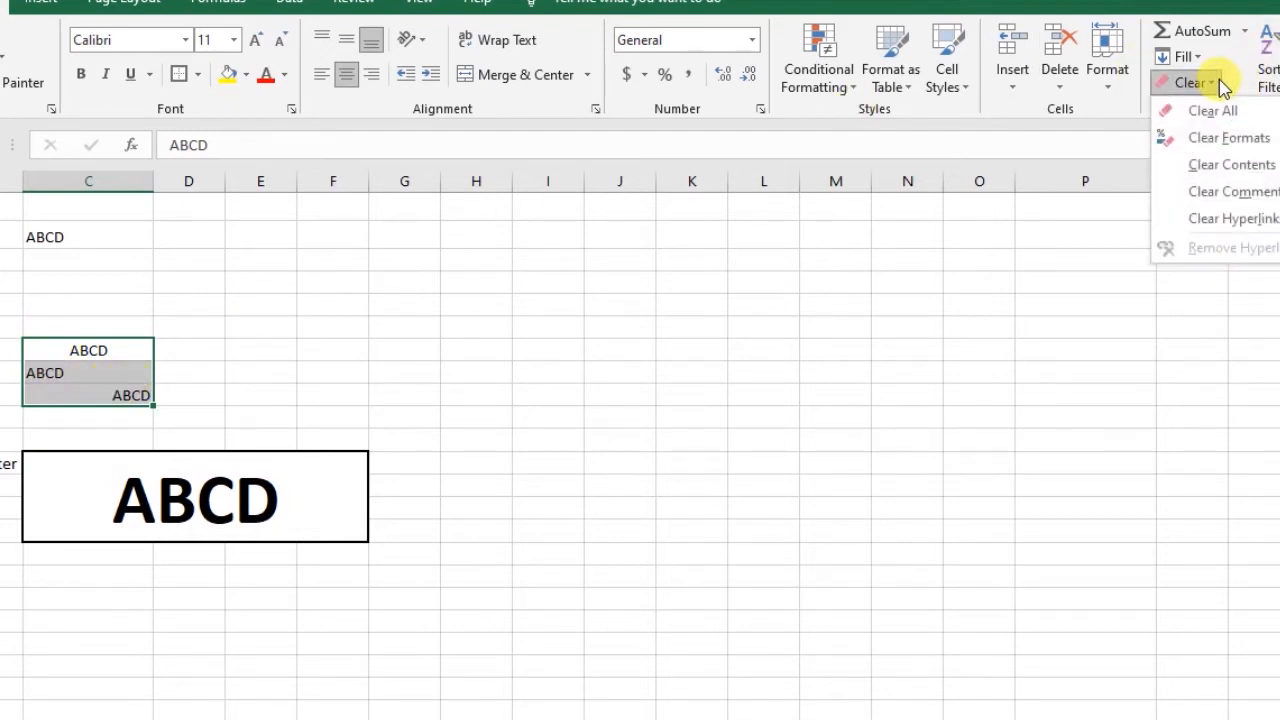
{"action": "left_click", "coordinate": [1214, 138]}
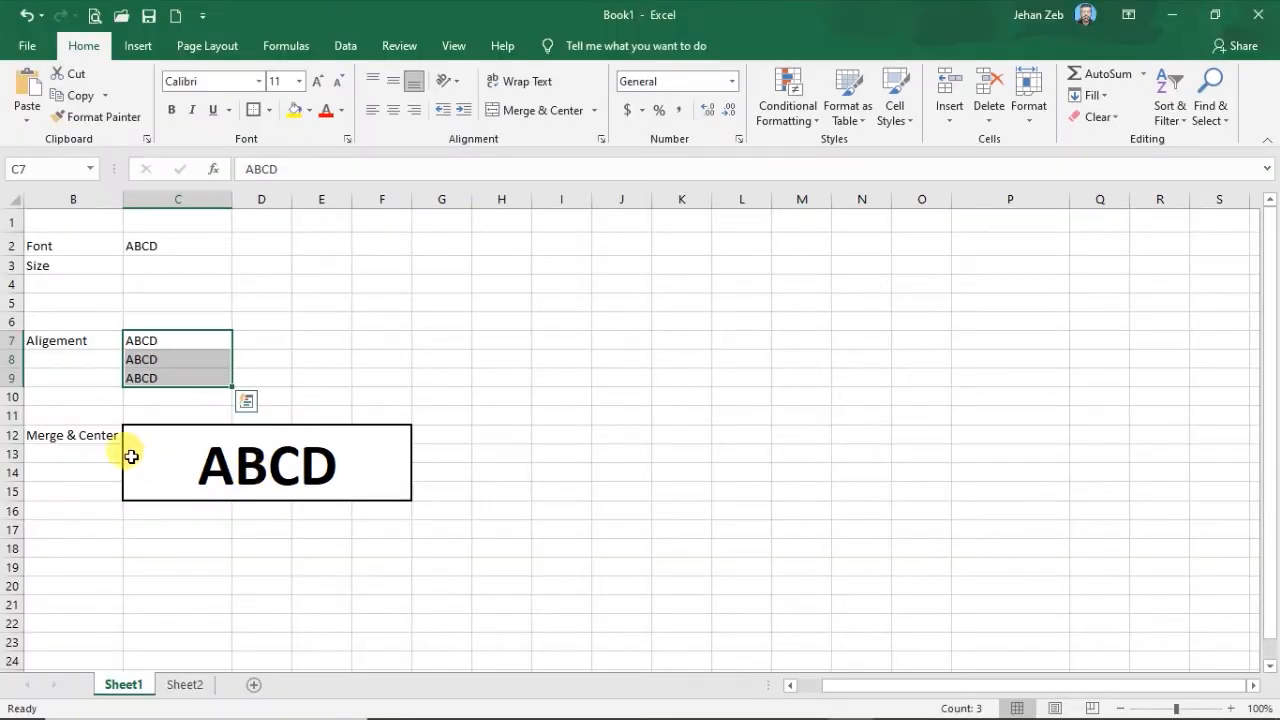
- Try clearing the formatting of the merged ABCD block C12:F15, and undo it
{"action": "left_click", "coordinate": [192, 449]}
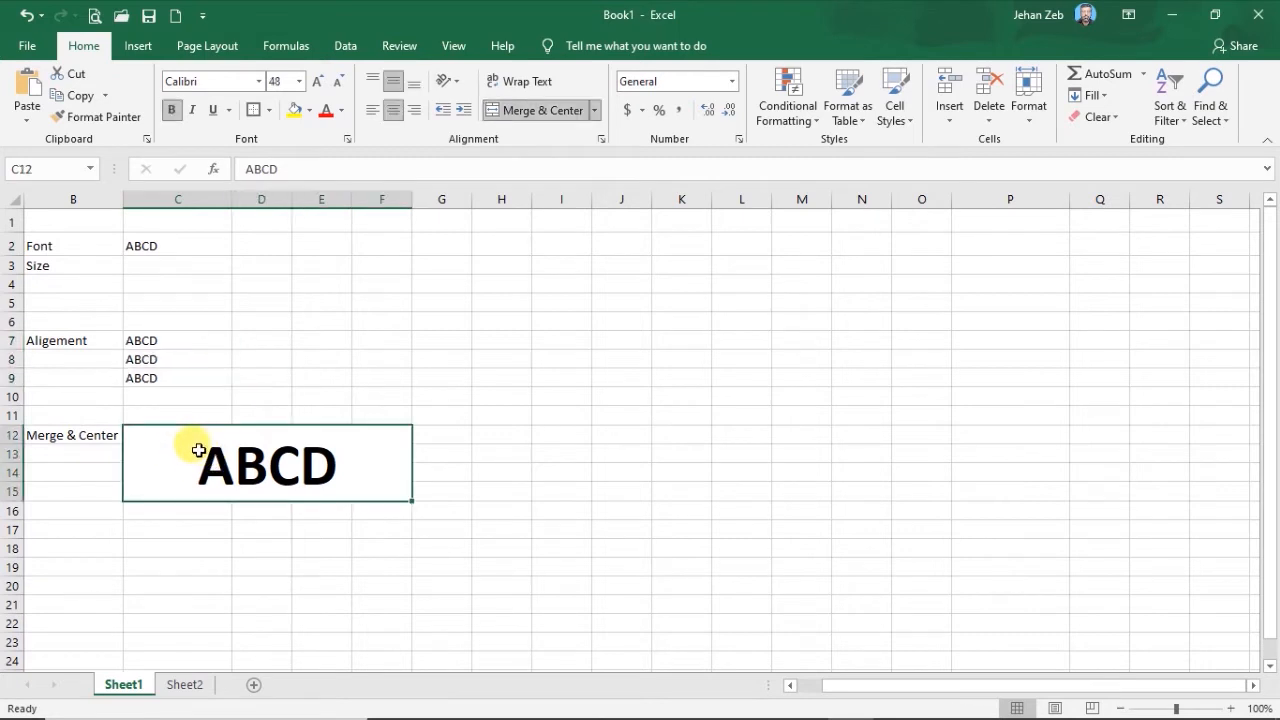
{"action": "left_click", "coordinate": [1108, 117]}
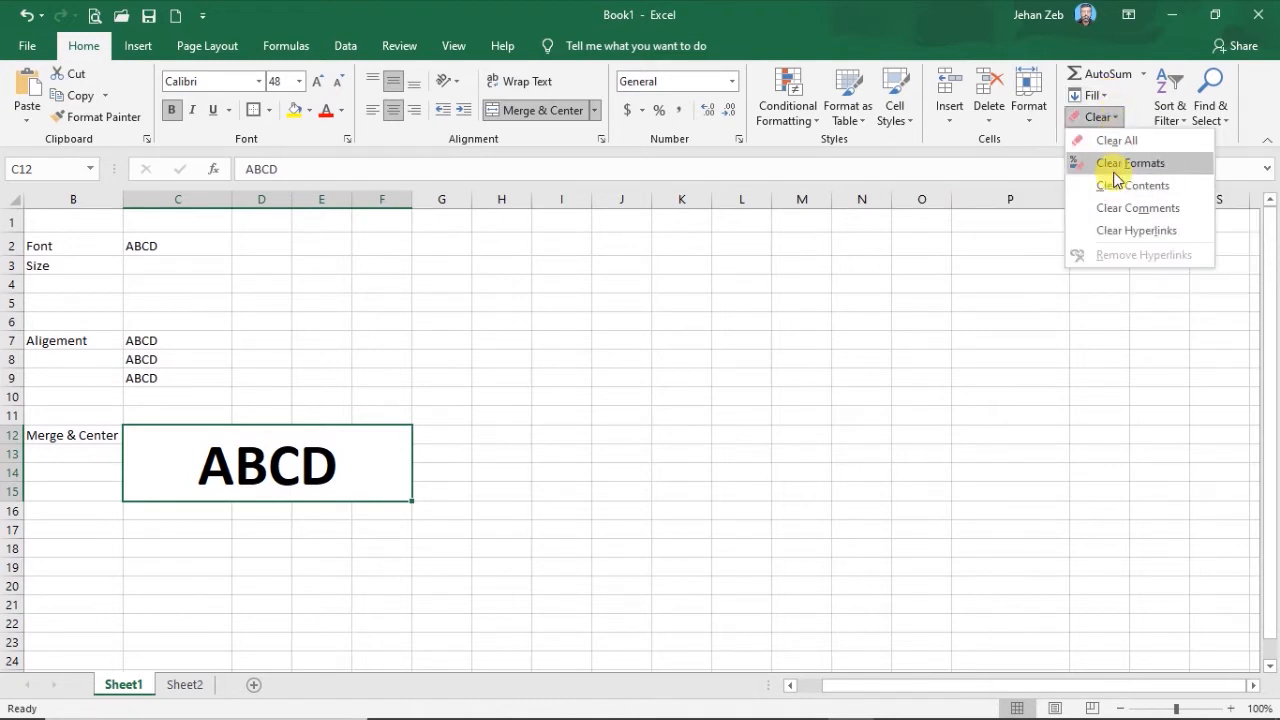
{"action": "left_click", "coordinate": [1115, 161]}
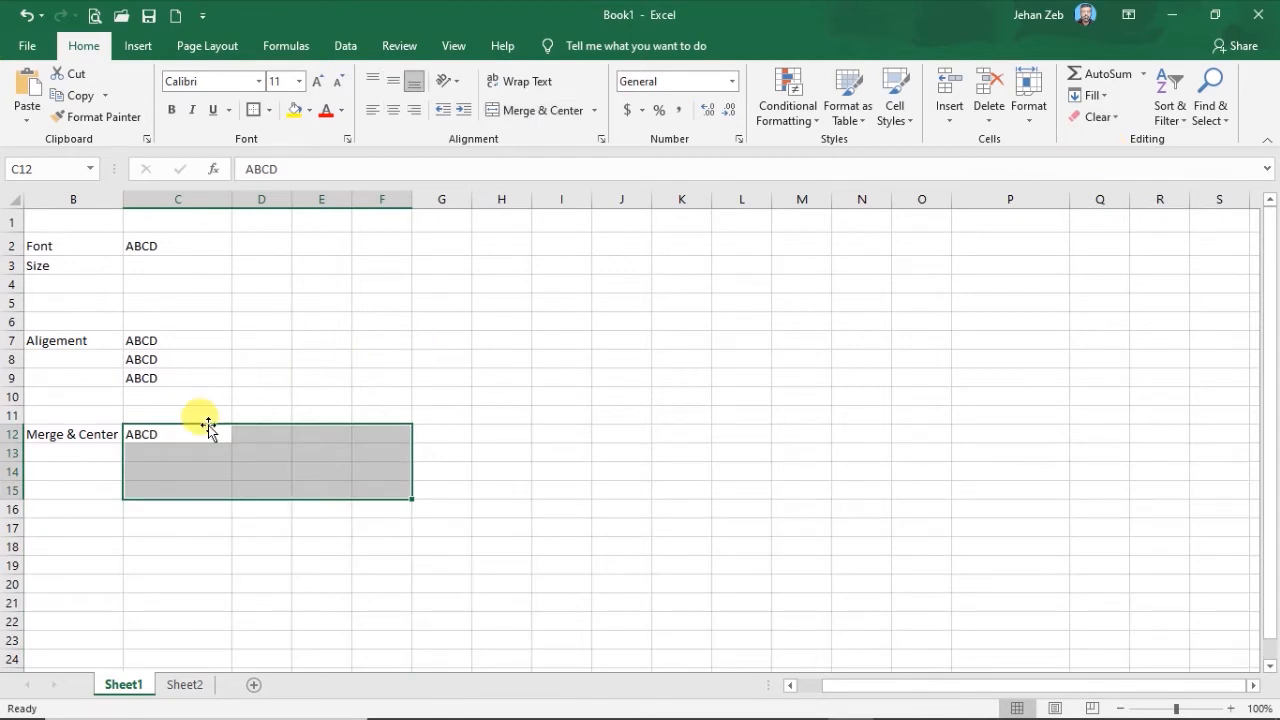
{"action": "key", "text": "ctrl+z"}
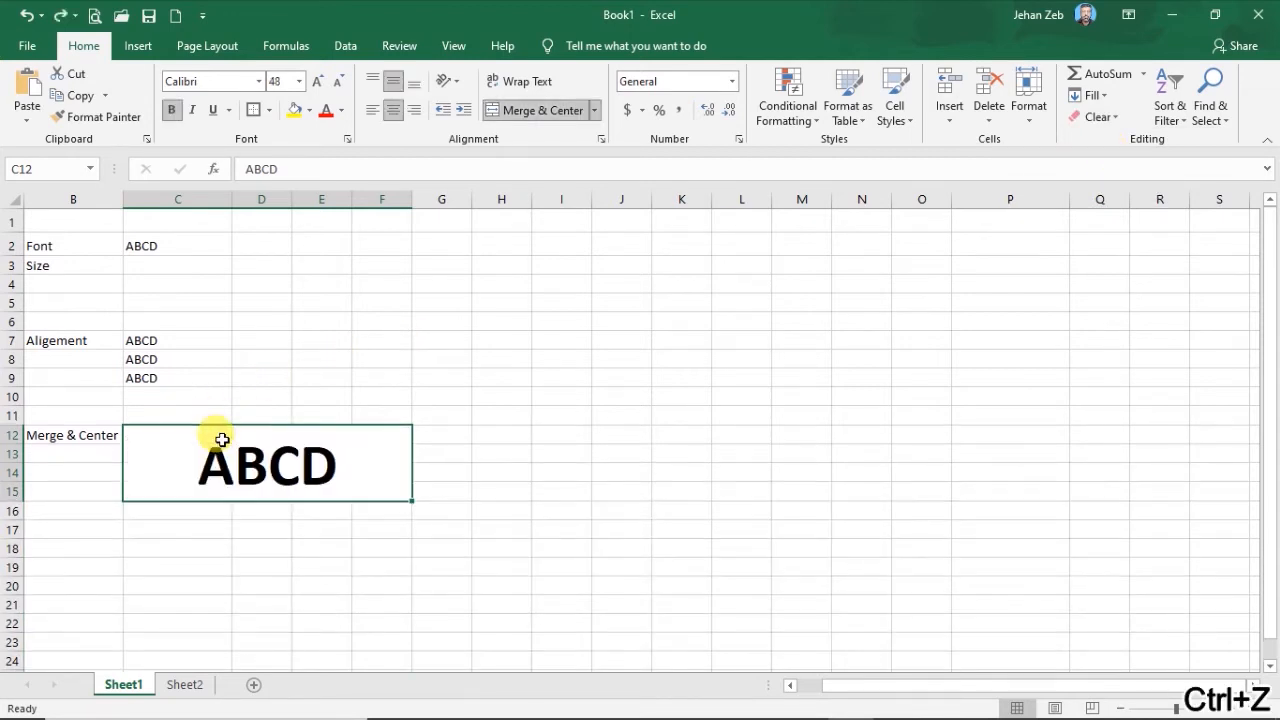
- Format the whole of column I as Number with 3 decimal places and the 1000 separator
{"action": "left_click", "coordinate": [561, 244]}
{"action": "left_click", "coordinate": [564, 198]}
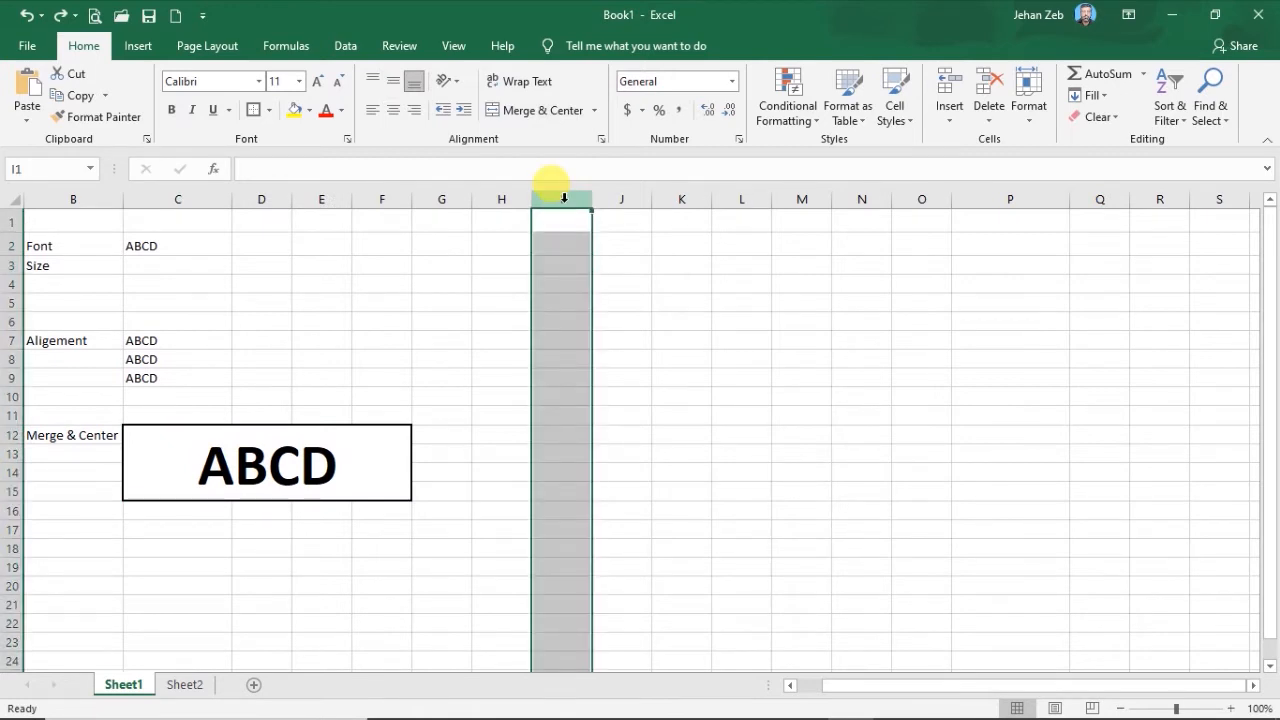
{"action": "key", "text": "ctrl+1"}
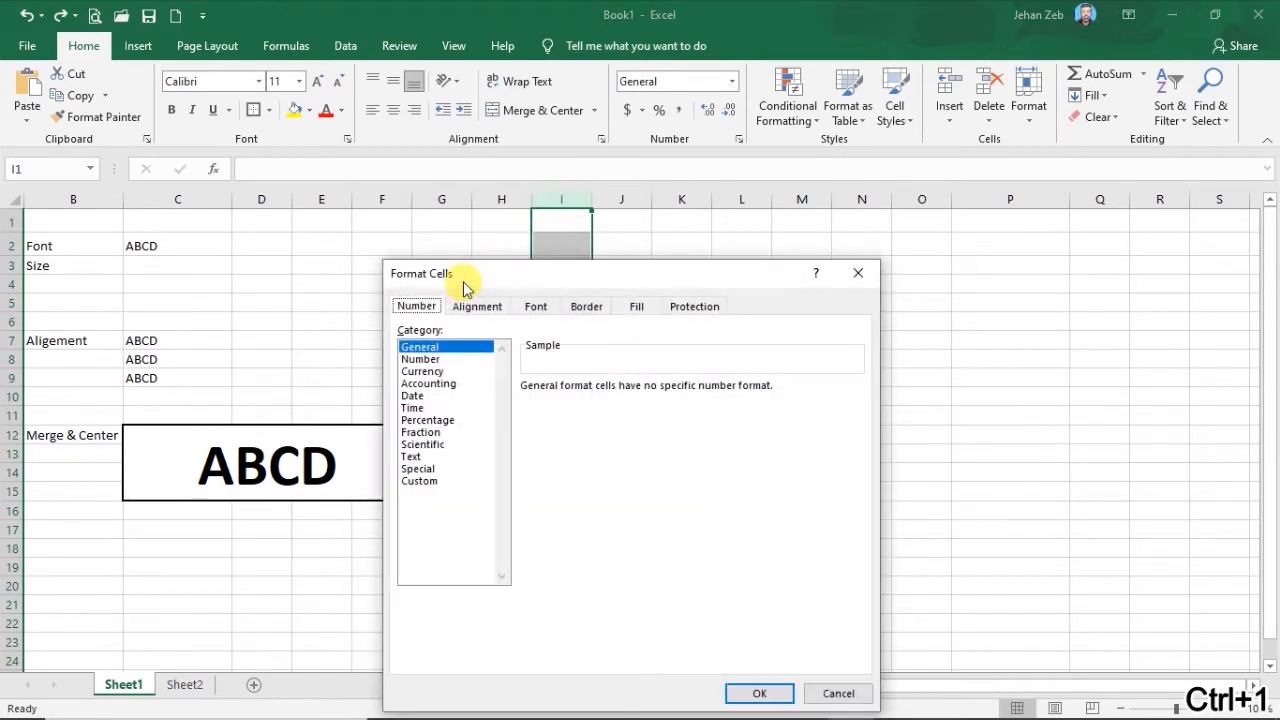
{"action": "left_click_drag", "start_coordinate": [463, 285], "coordinate": [523, 271]}
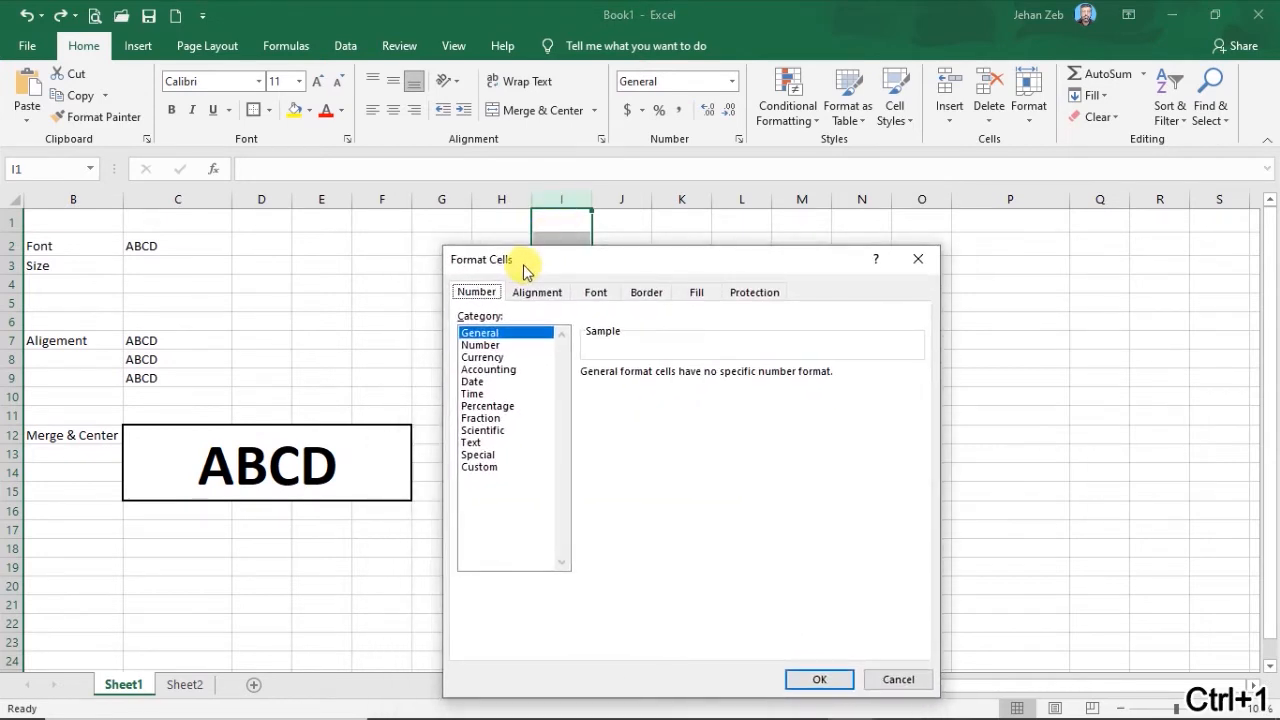
{"action": "left_click", "coordinate": [481, 346]}
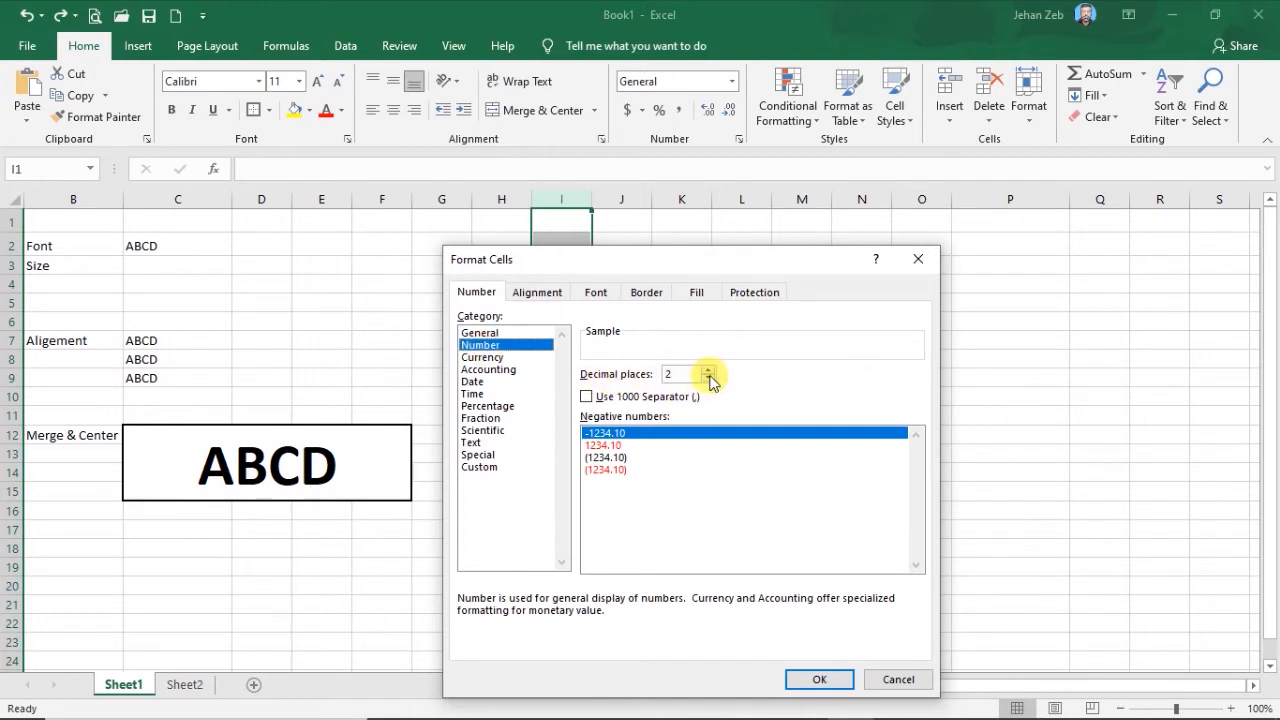
{"action": "left_click", "coordinate": [709, 369]}
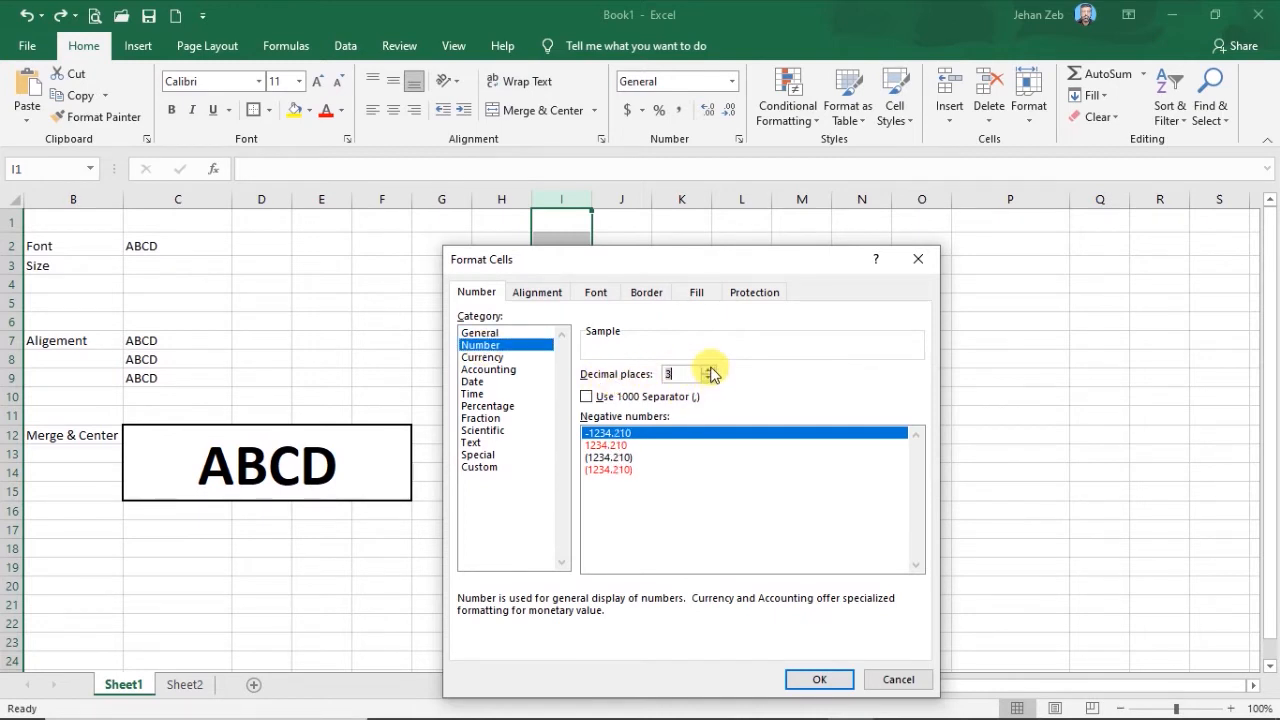
{"action": "left_click", "coordinate": [589, 398]}
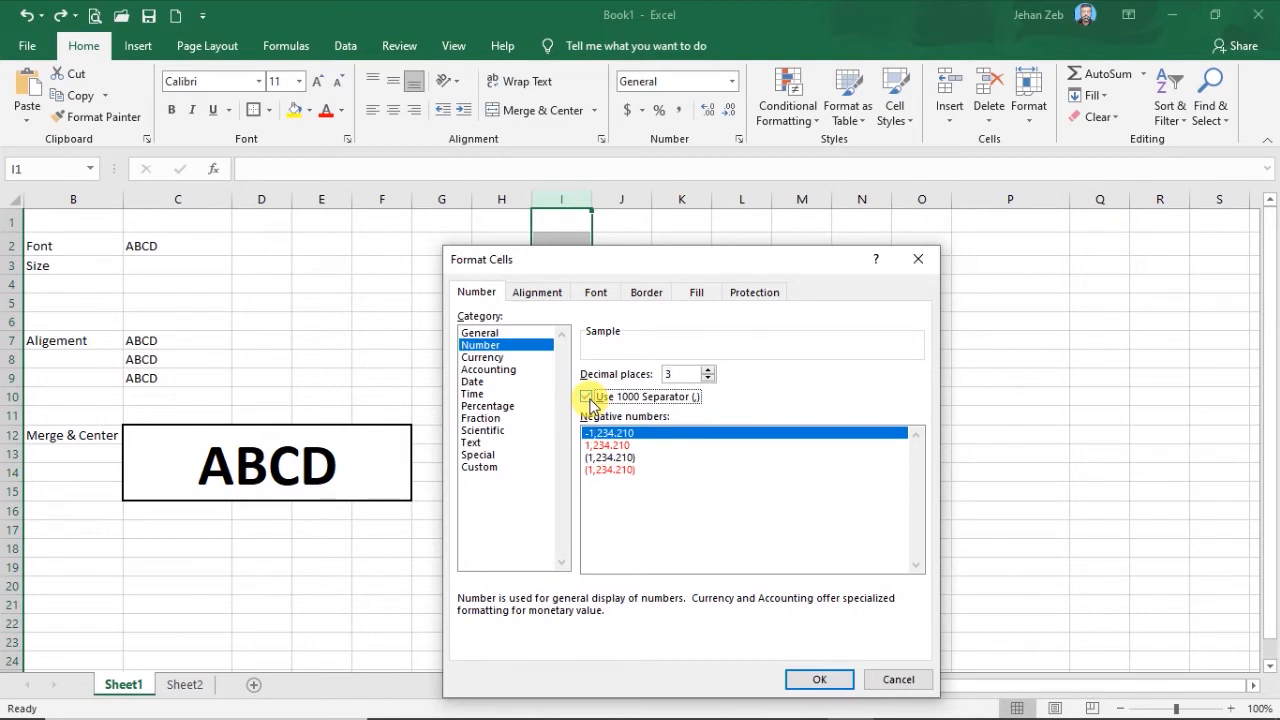
{"action": "left_click", "coordinate": [820, 681]}
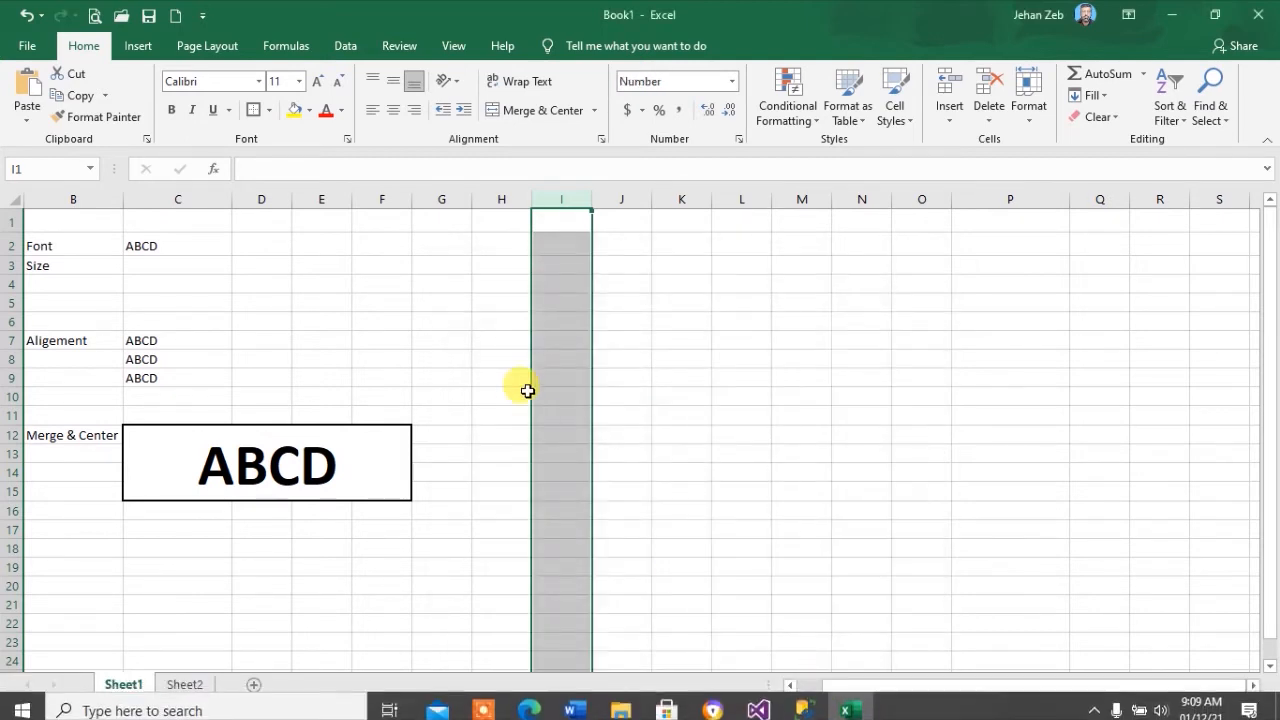
- Enter the values 4556, 2331 and 25.2365 in cells I1 to I3
{"action": "left_click", "coordinate": [557, 220]}
{"action": "type", "text": "4556"}
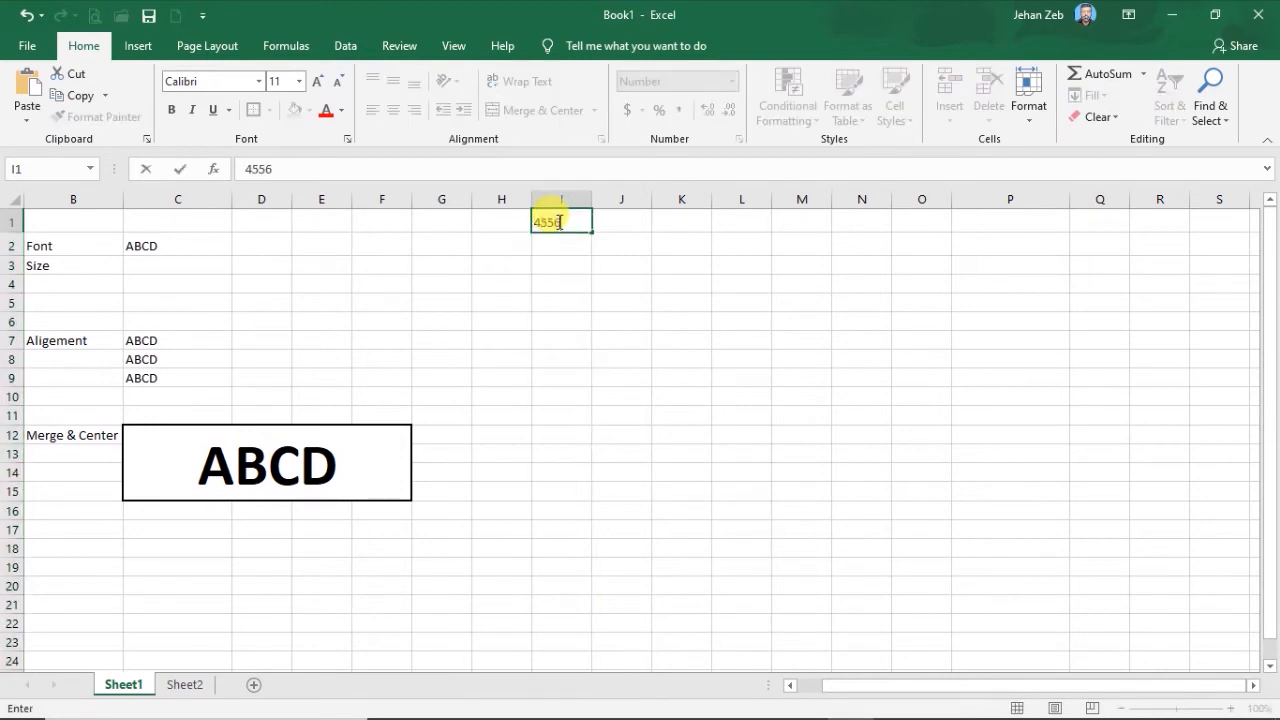
{"action": "key", "text": "Return"}
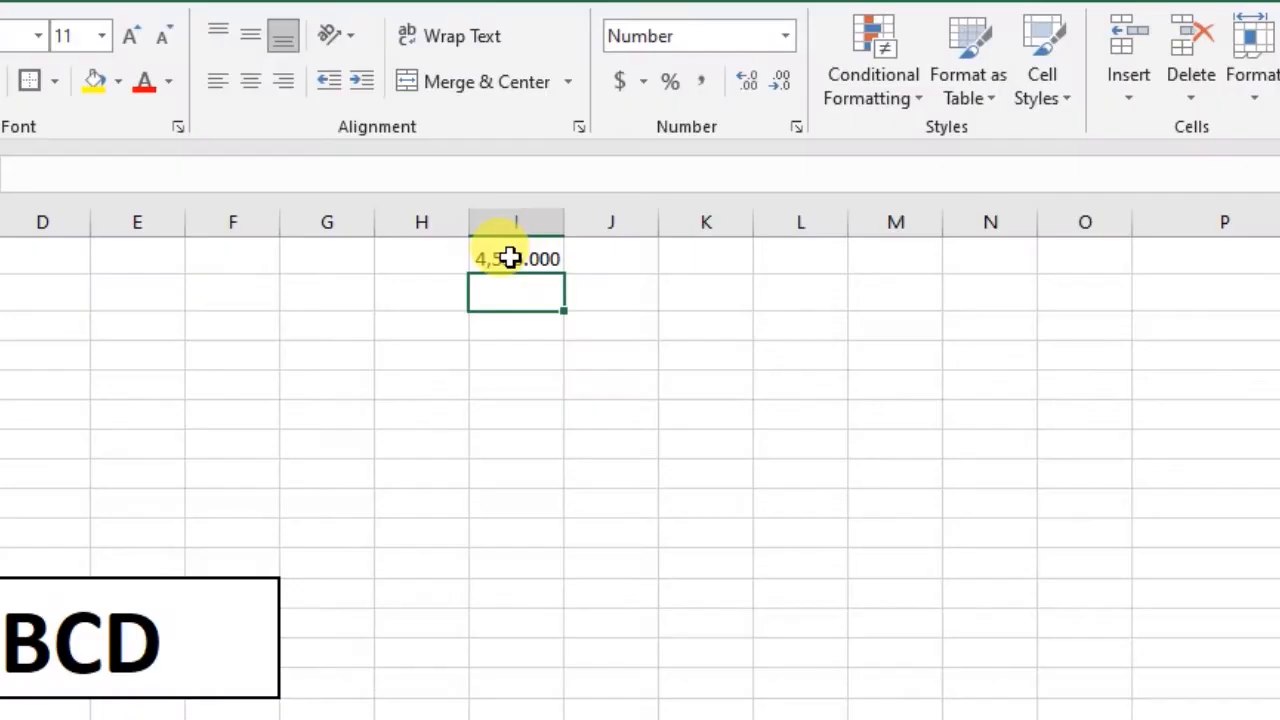
{"action": "type", "text": "2331"}
{"action": "key", "text": "Return"}
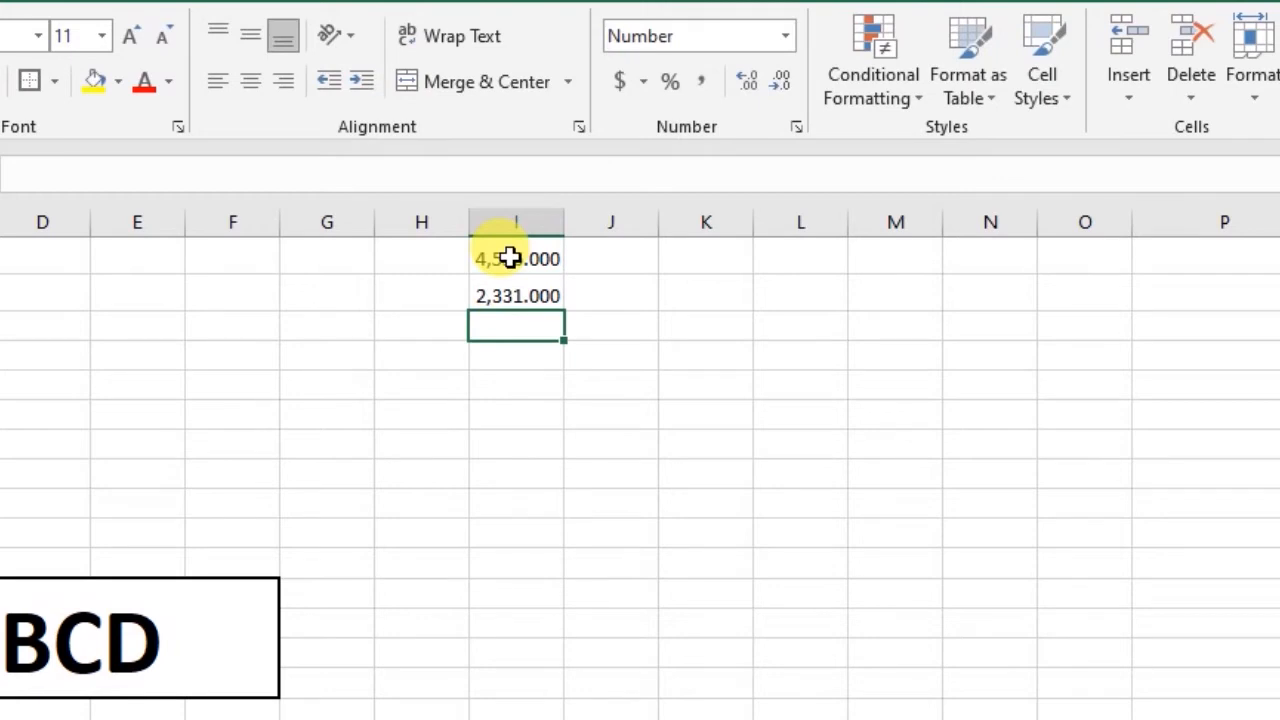
{"action": "type", "text": "25.2365"}
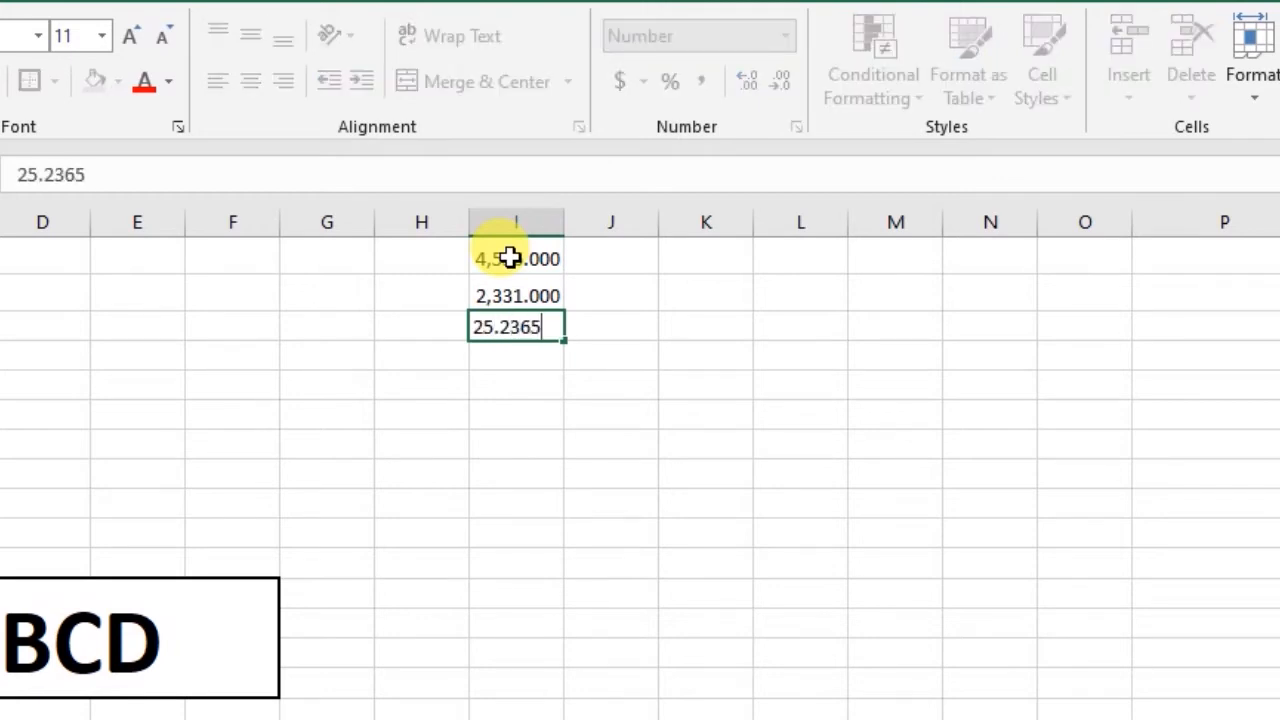
{"action": "key", "text": "Return"}
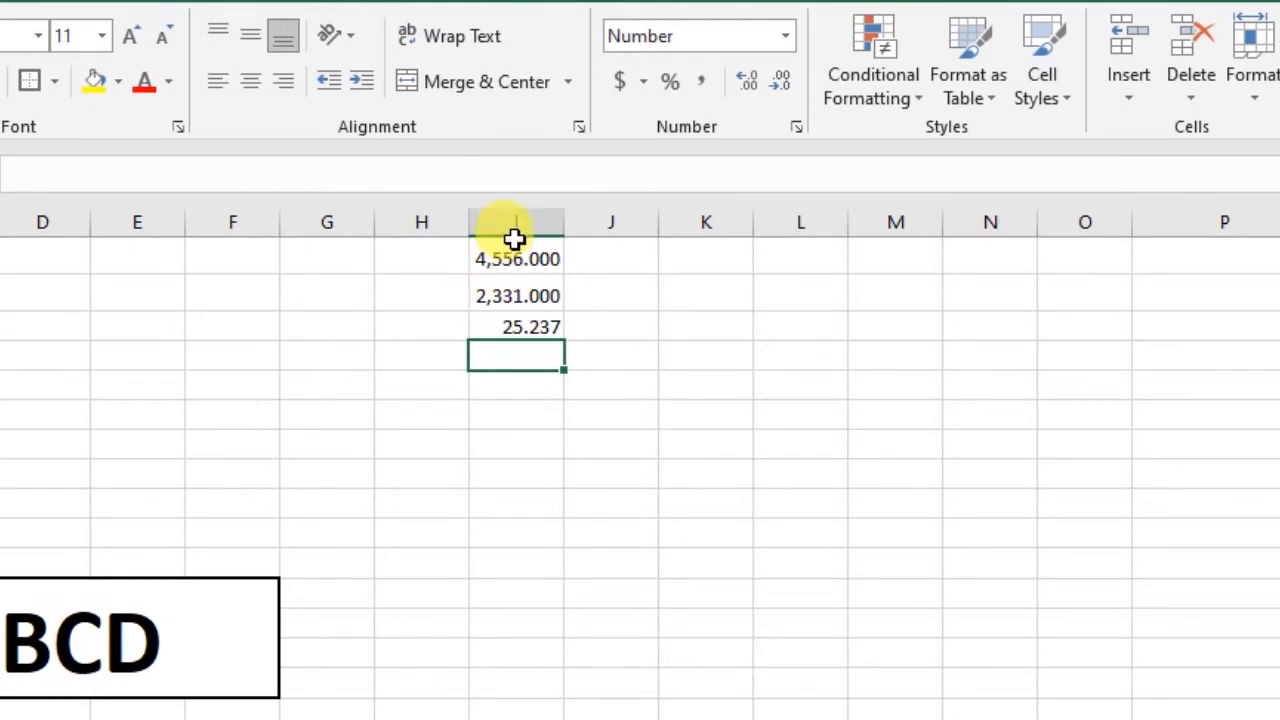
- Clear the formatting of cells I1:I7, which hold the three number-formatted values
{"action": "left_click_drag", "start_coordinate": [514, 252], "coordinate": [523, 431]}
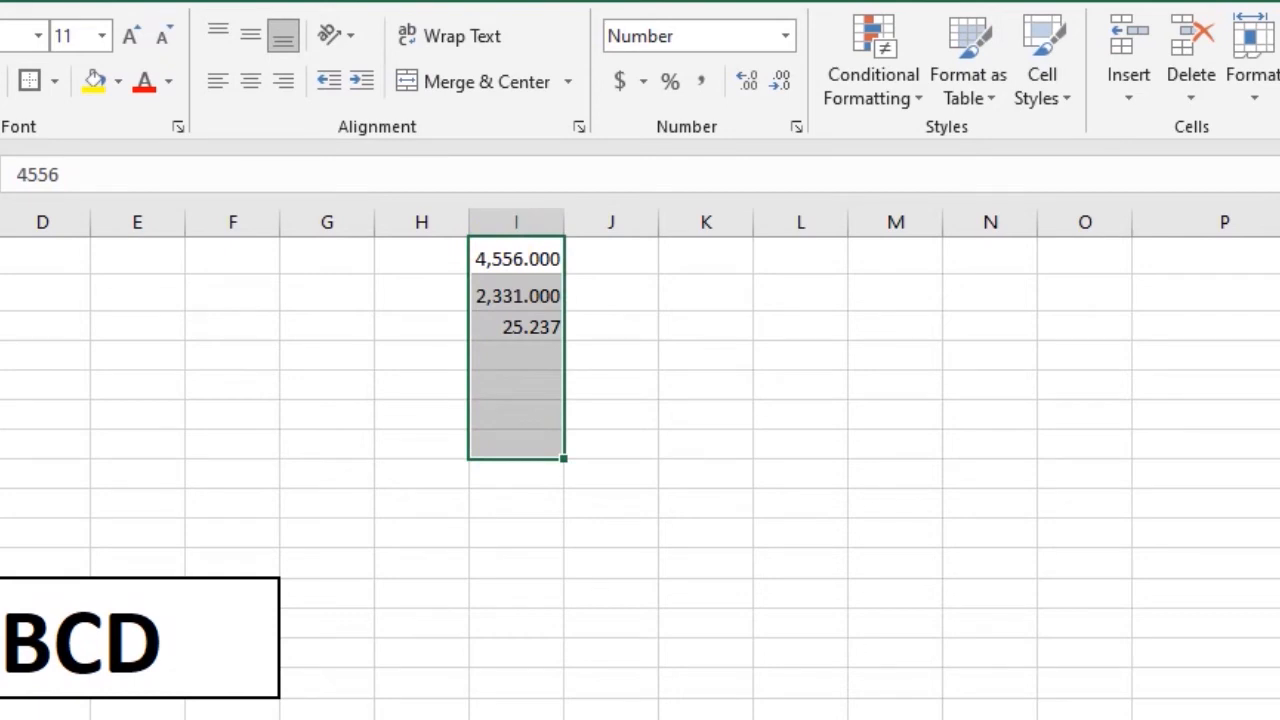
{"action": "left_click", "coordinate": [1153, 68]}
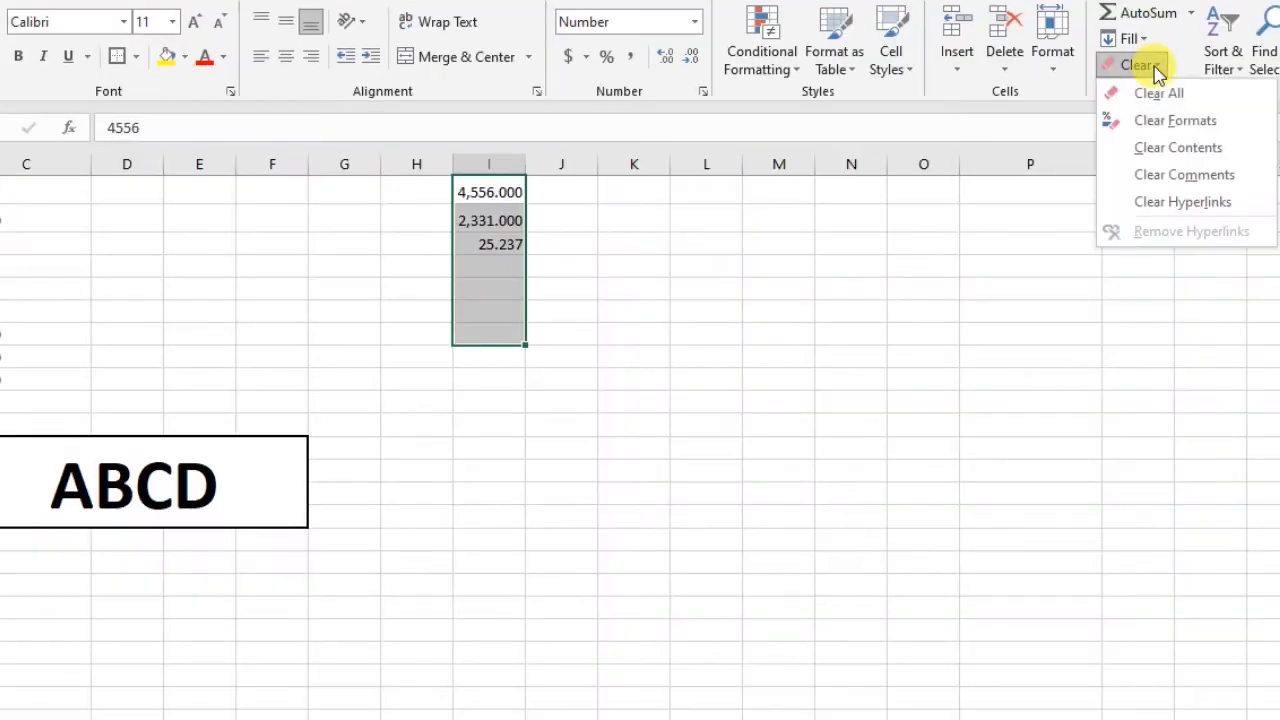
{"action": "left_click", "coordinate": [1150, 121]}
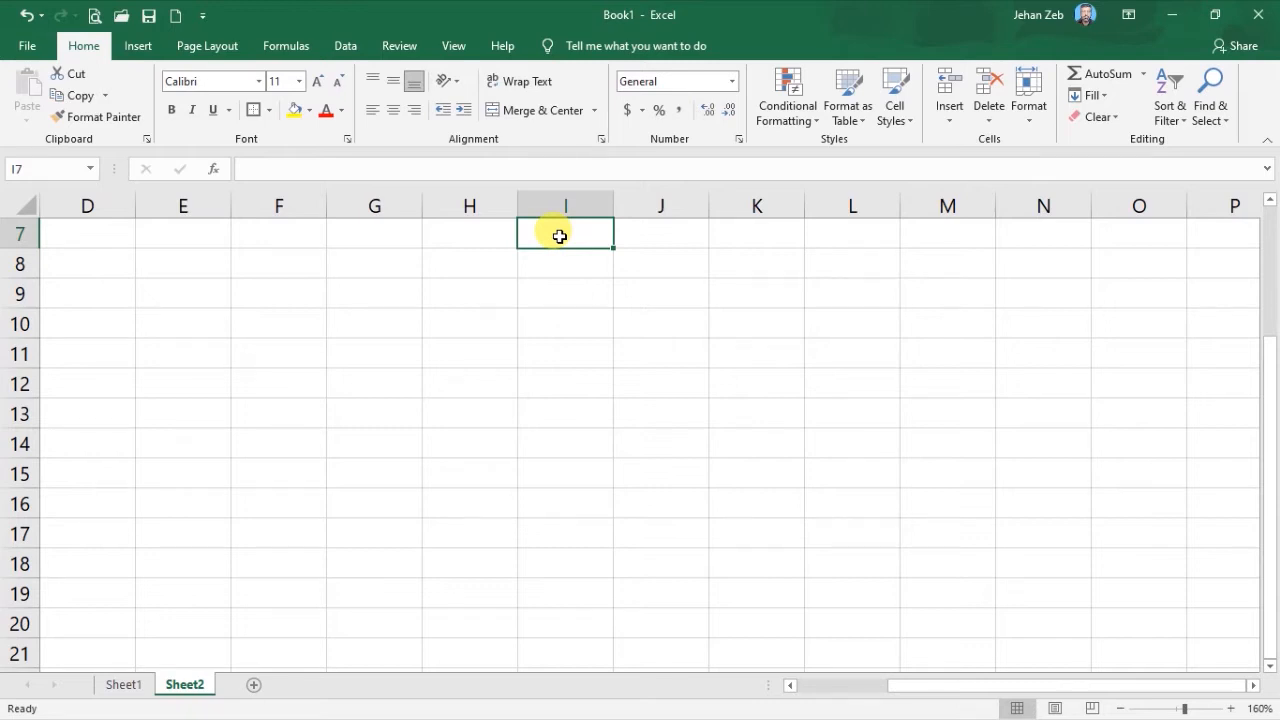
- Enter the date 1-12-2021 in cell I7 of Sheet2 and compare its number format with that of an empty cell in column J
{"action": "type", "text": "1"}
{"action": "type", "text": "-12-20"}
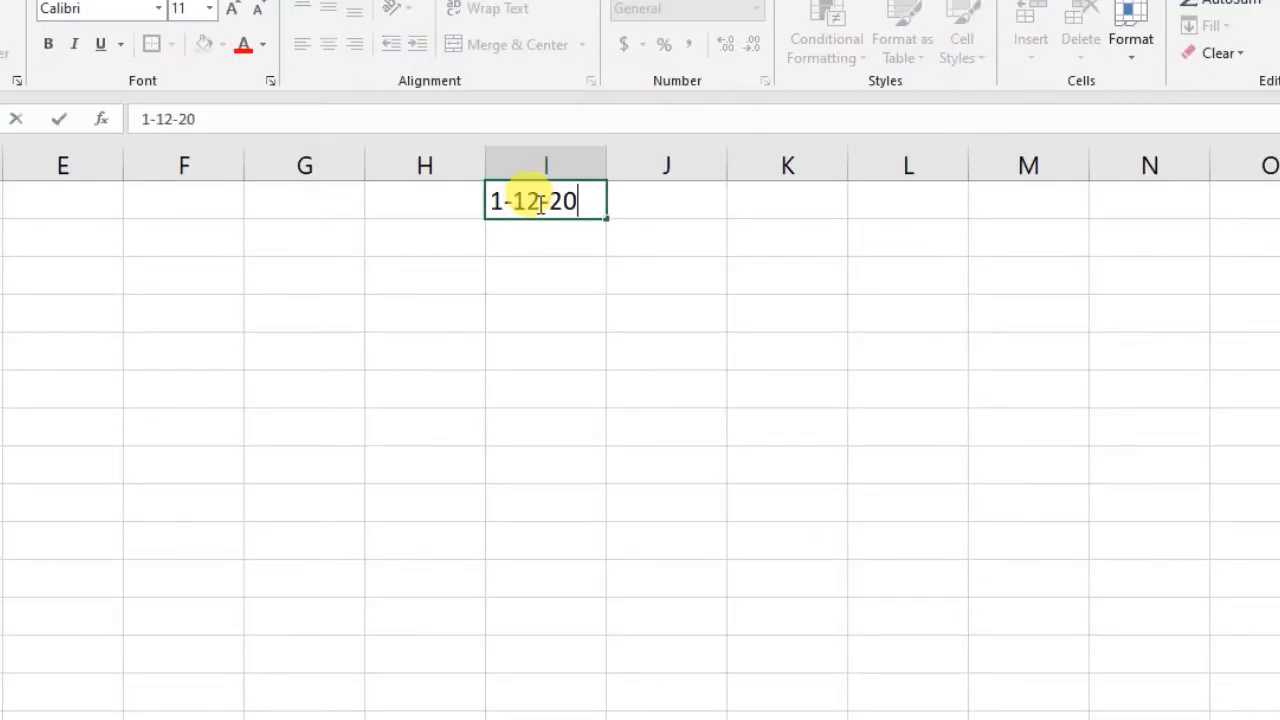
{"action": "type", "text": "21"}
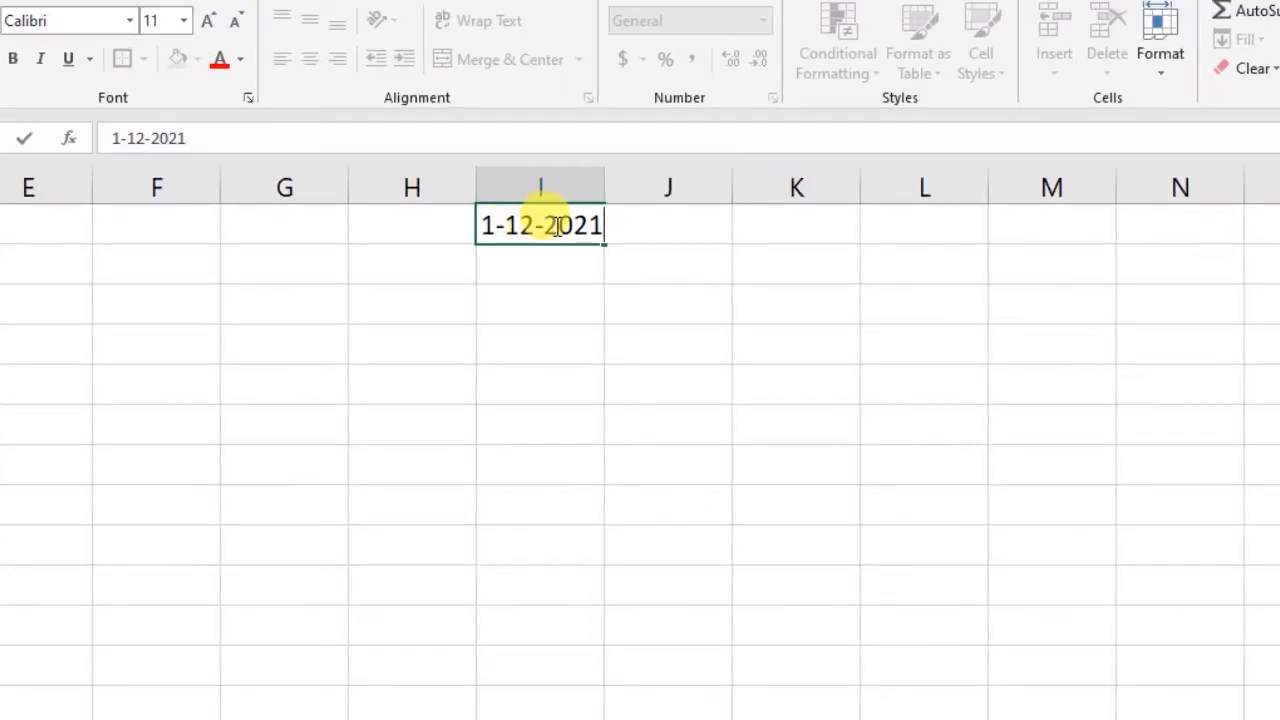
{"action": "key", "text": "Return"}
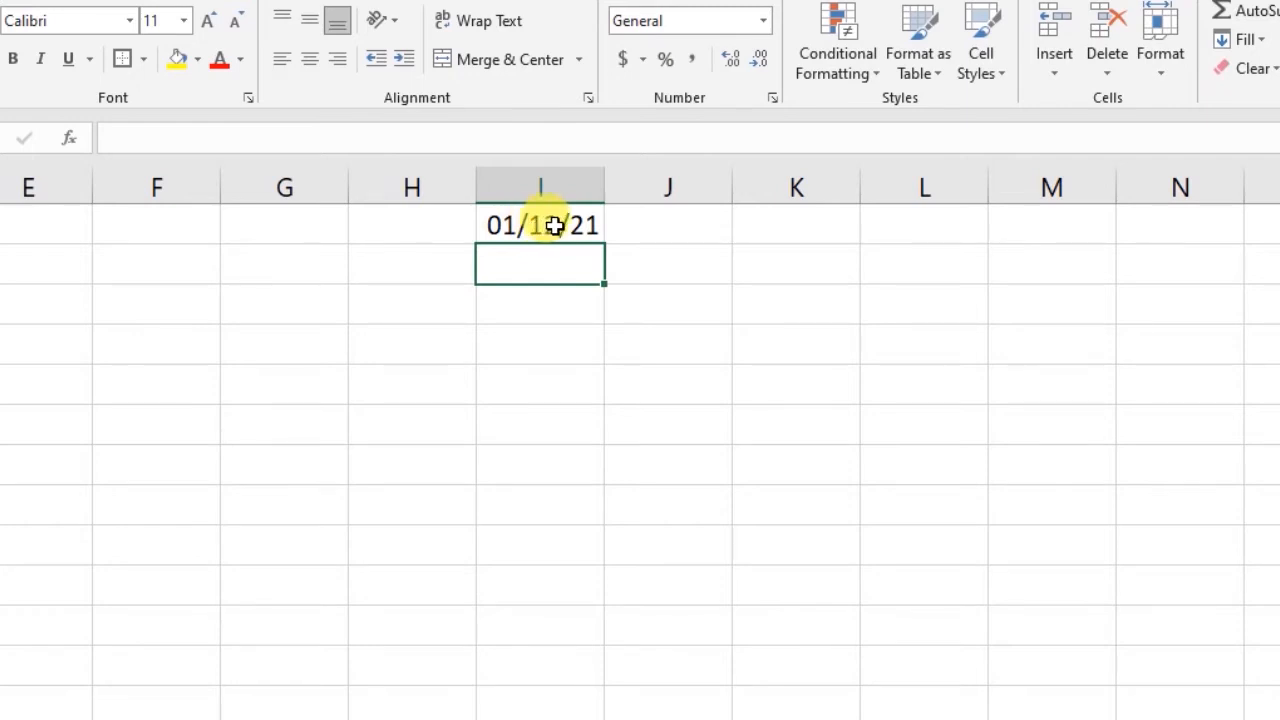
{"action": "left_click", "coordinate": [548, 224]}
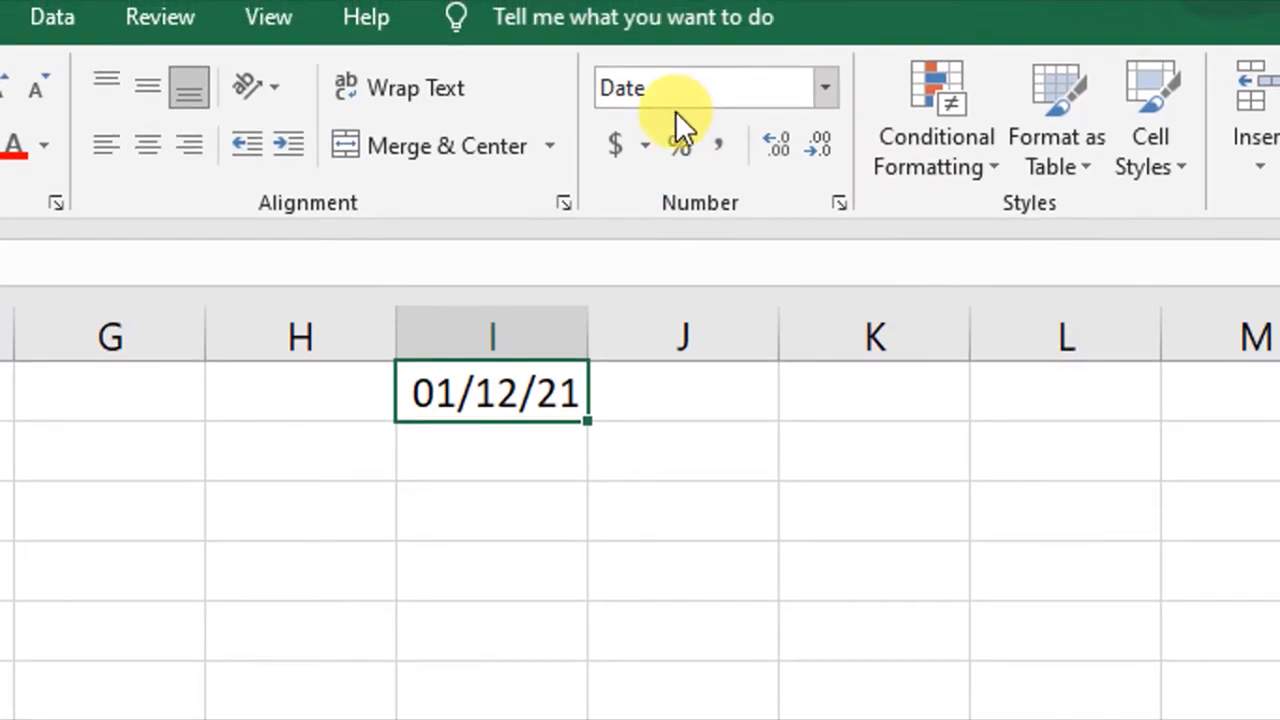
{"action": "left_click", "coordinate": [660, 448]}
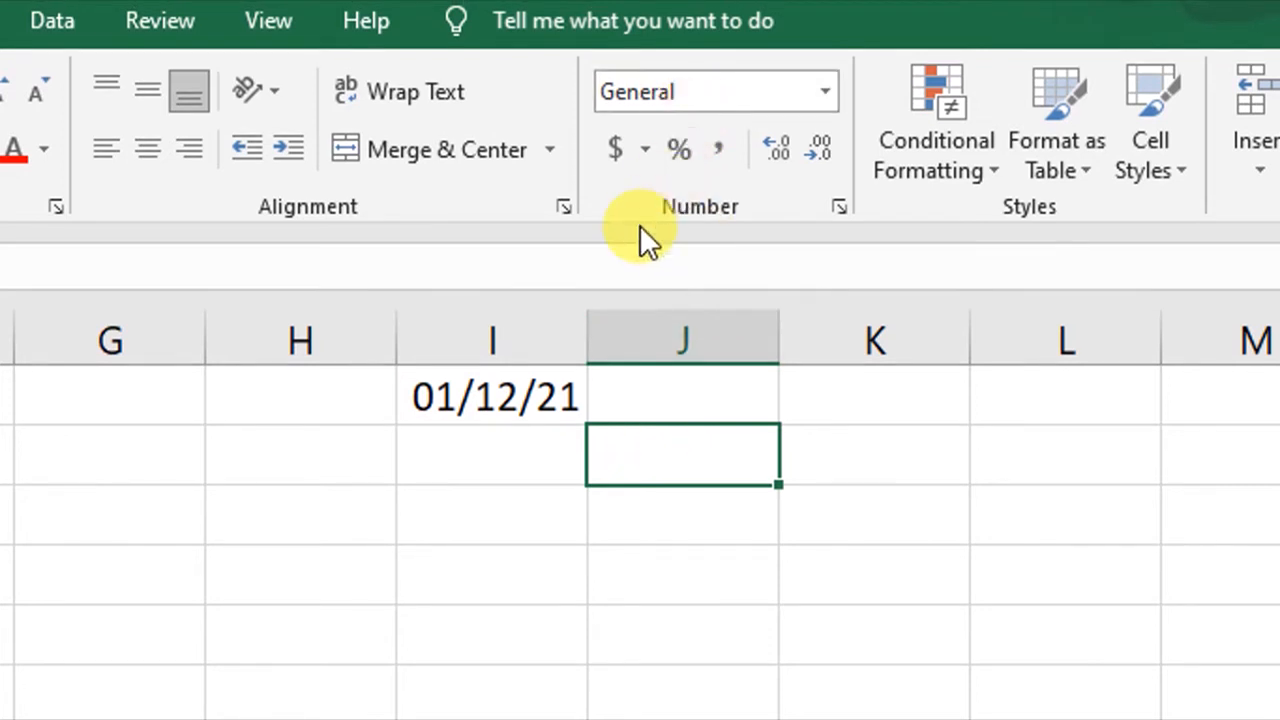
- Delete the date in cell I7 and enter 123 in its place
{"action": "left_click", "coordinate": [527, 391]}
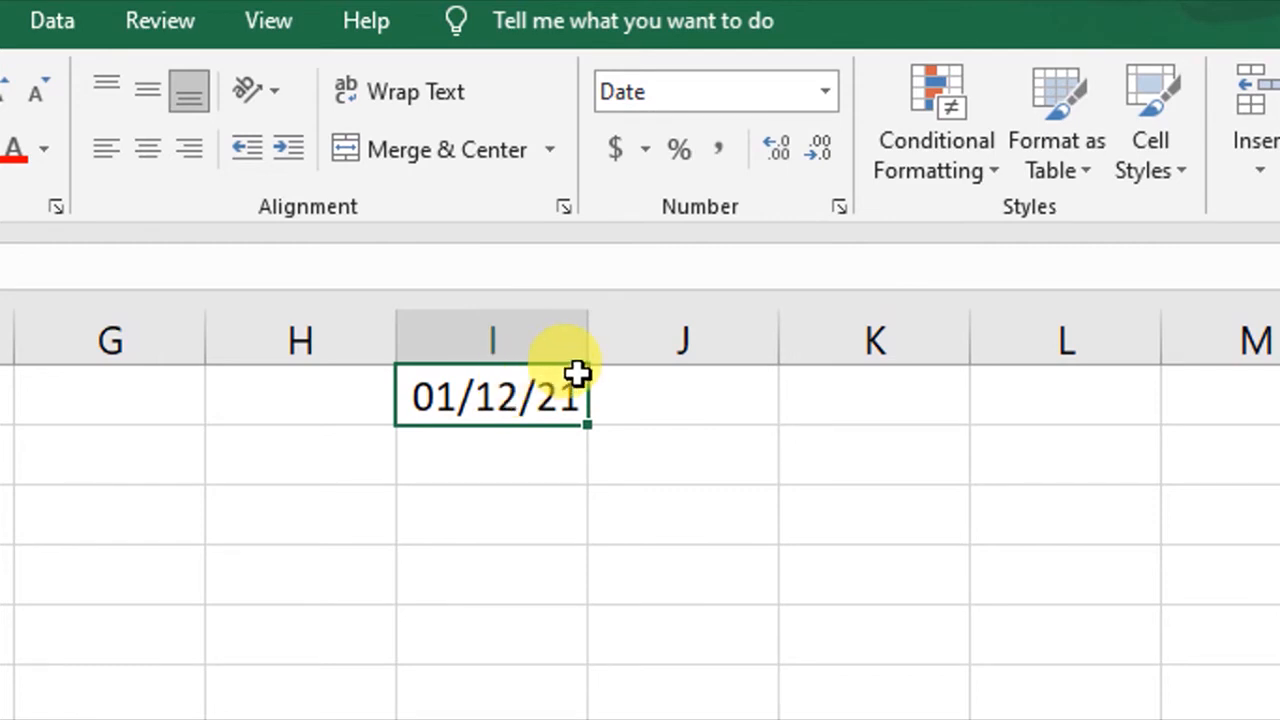
{"action": "key", "text": "Delete"}
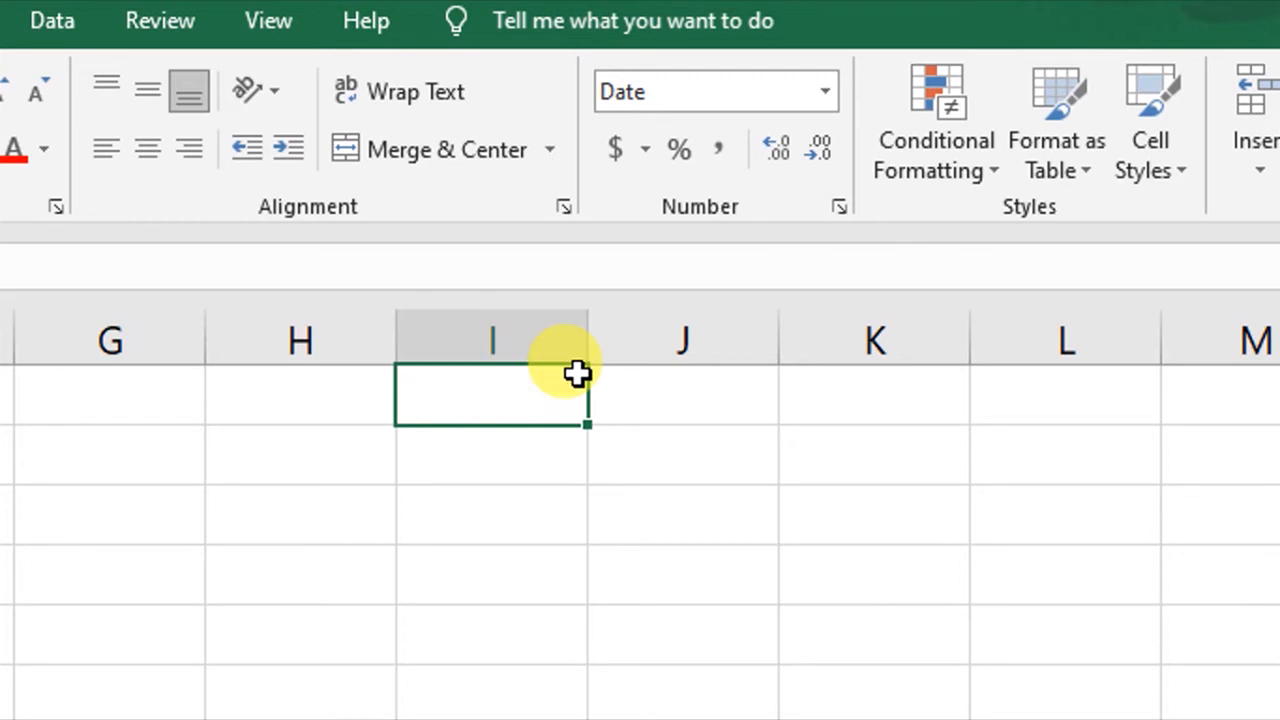
{"action": "type", "text": "123"}
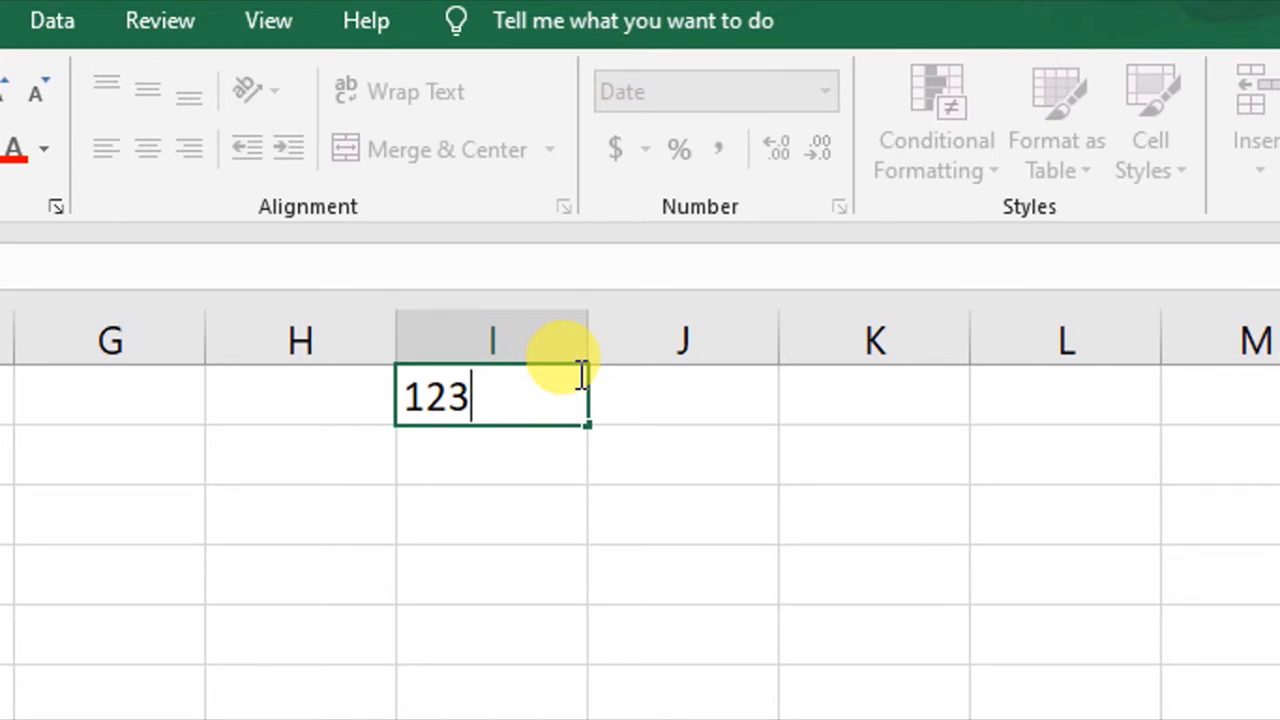
{"action": "key", "text": "Return"}
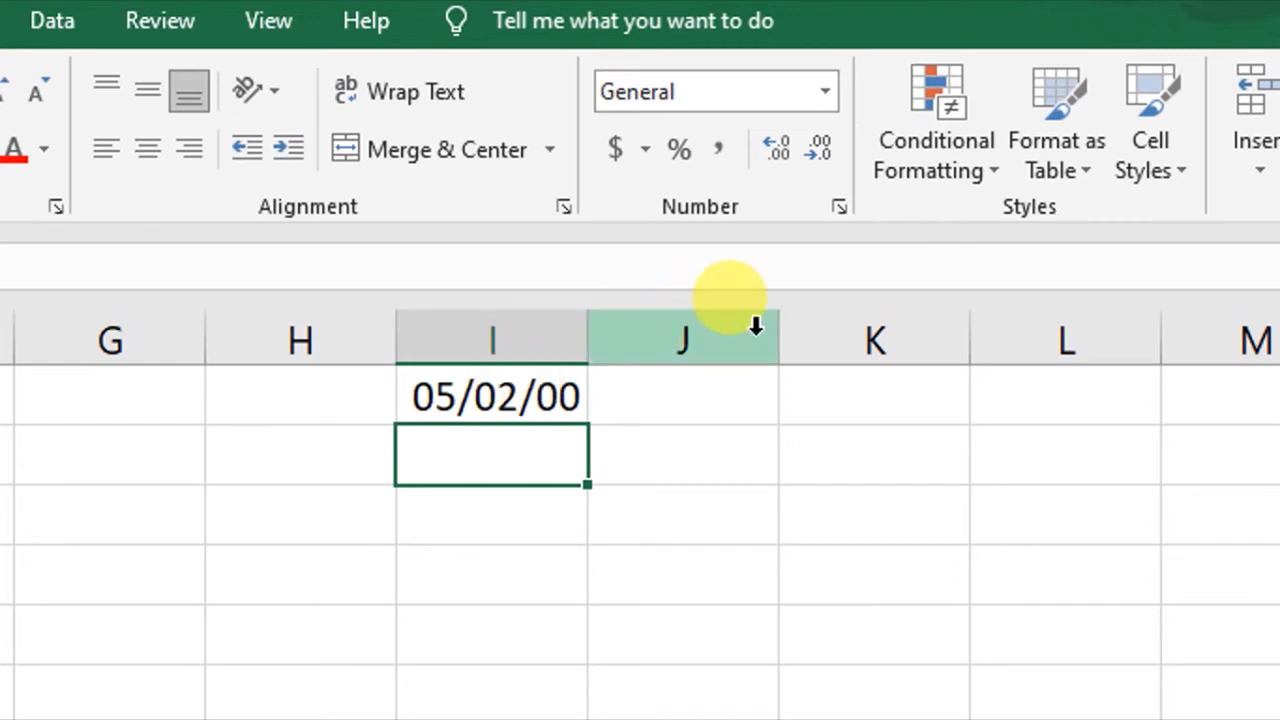
- Clear only the formatting of cell I7, keeping its content
{"action": "key", "text": "Up"}
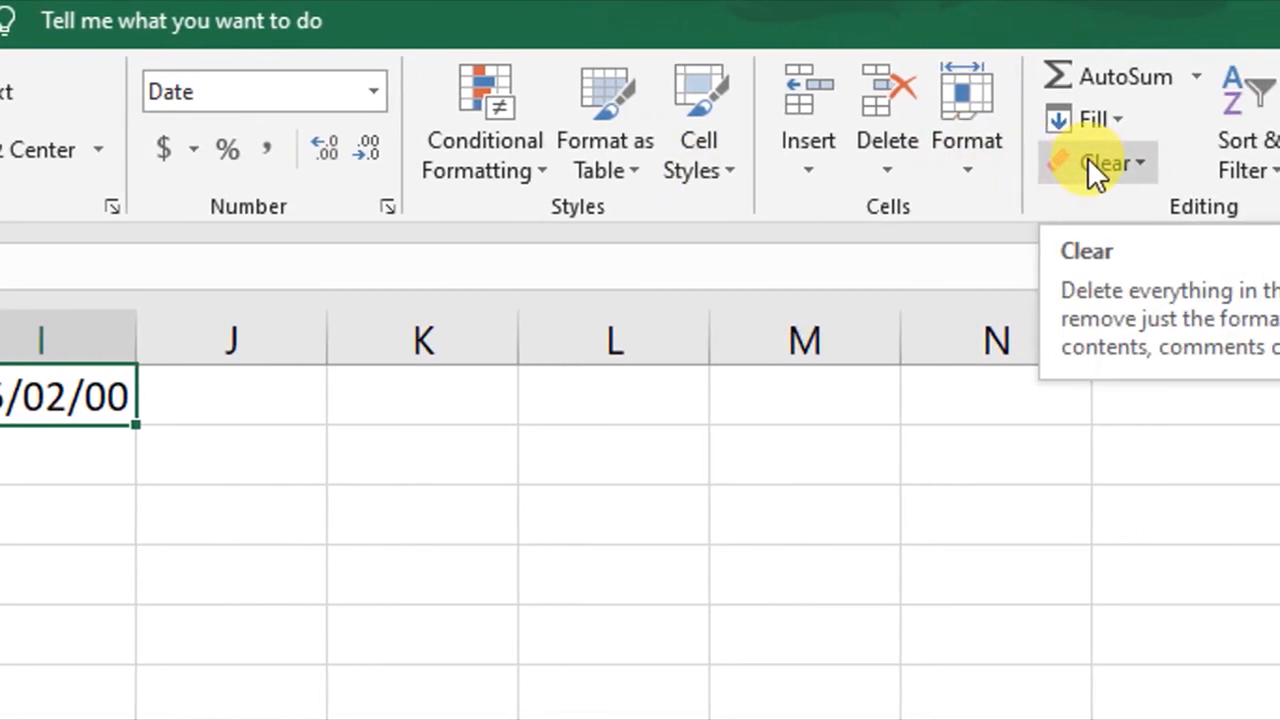
{"action": "left_click", "coordinate": [1157, 163]}
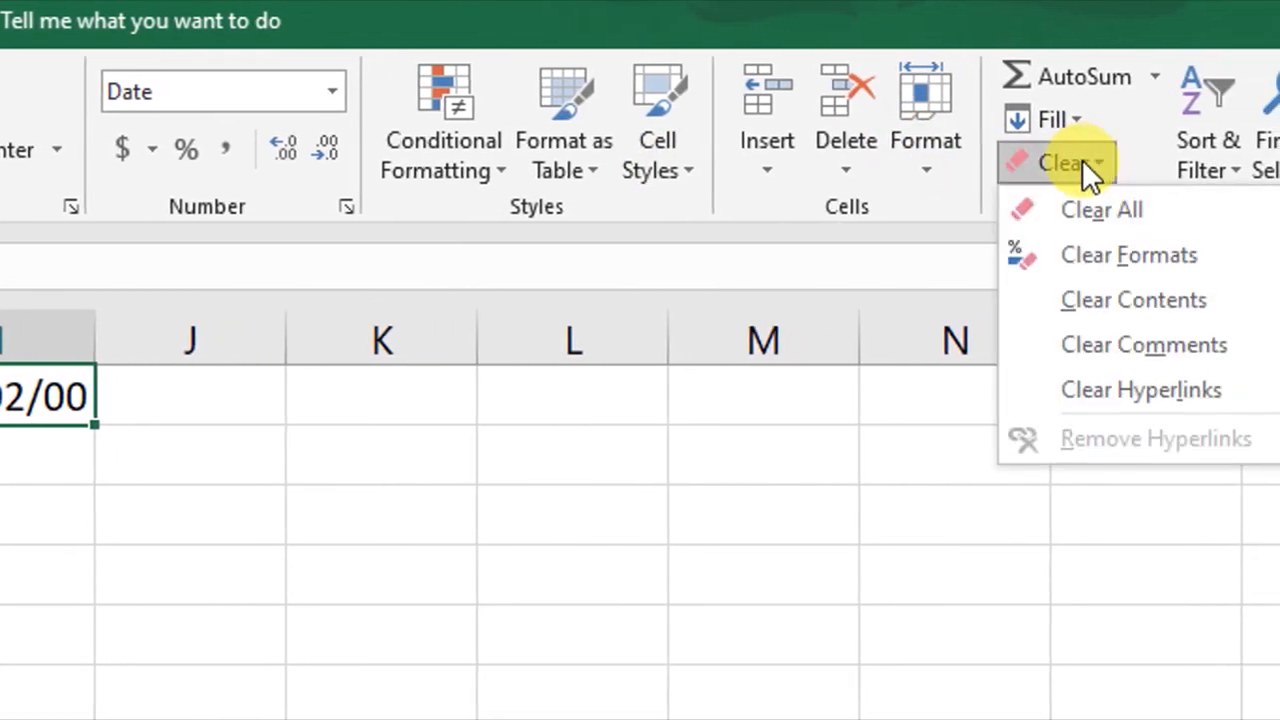
{"action": "left_click", "coordinate": [1078, 249]}
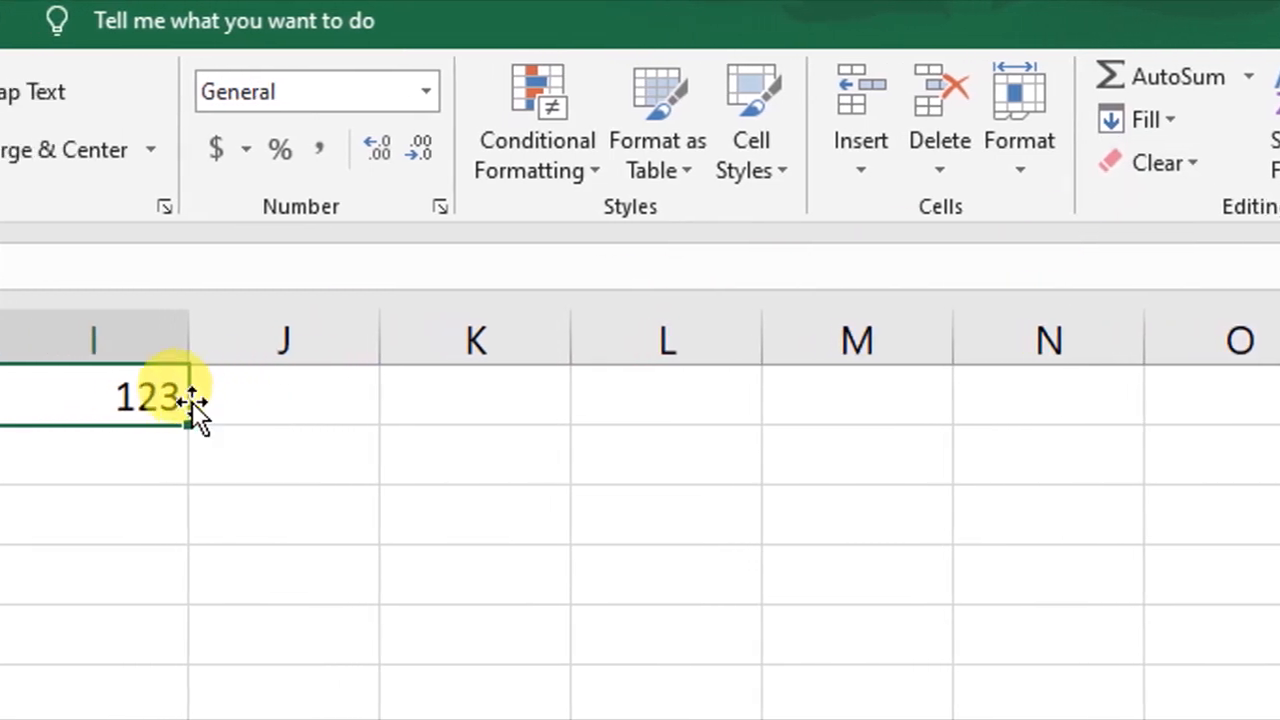
- Review the Clear options and the Number, Alignment, Font and Border settings in Format Cells for cell I7
{"action": "left_click", "coordinate": [1200, 163]}
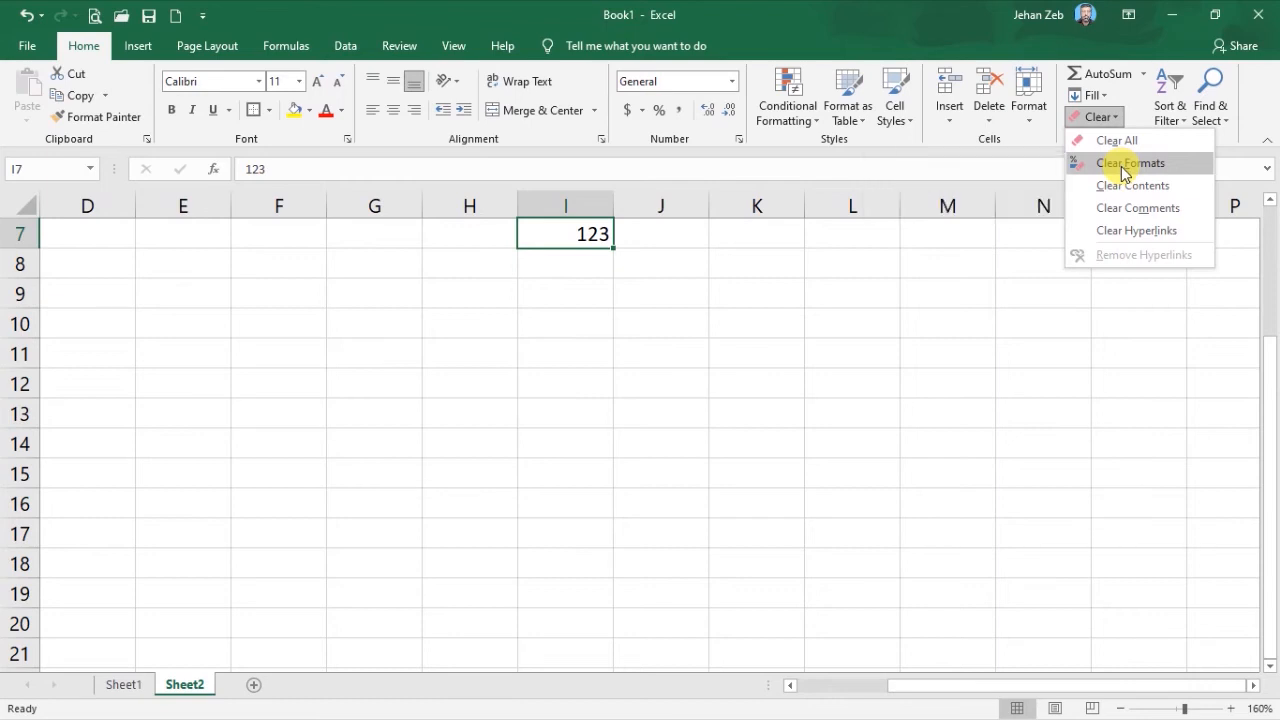
{"action": "key", "text": "ctrl+1"}
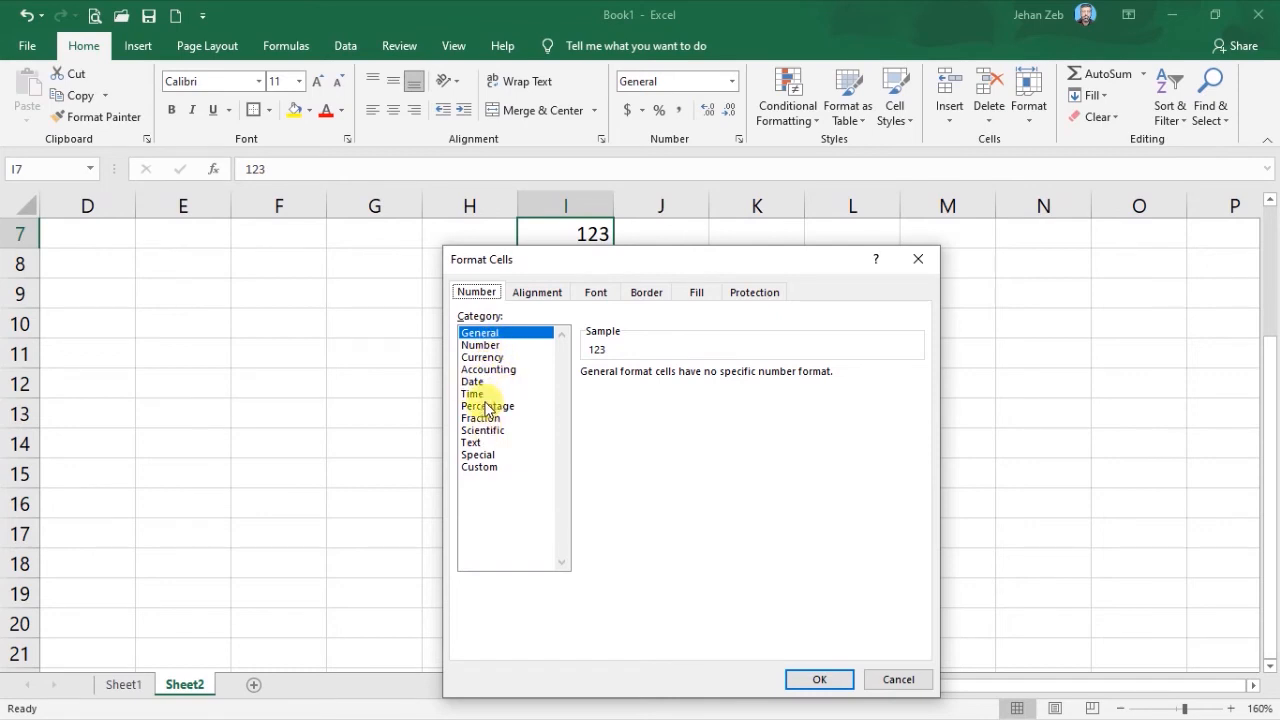
{"action": "left_click", "coordinate": [533, 292]}
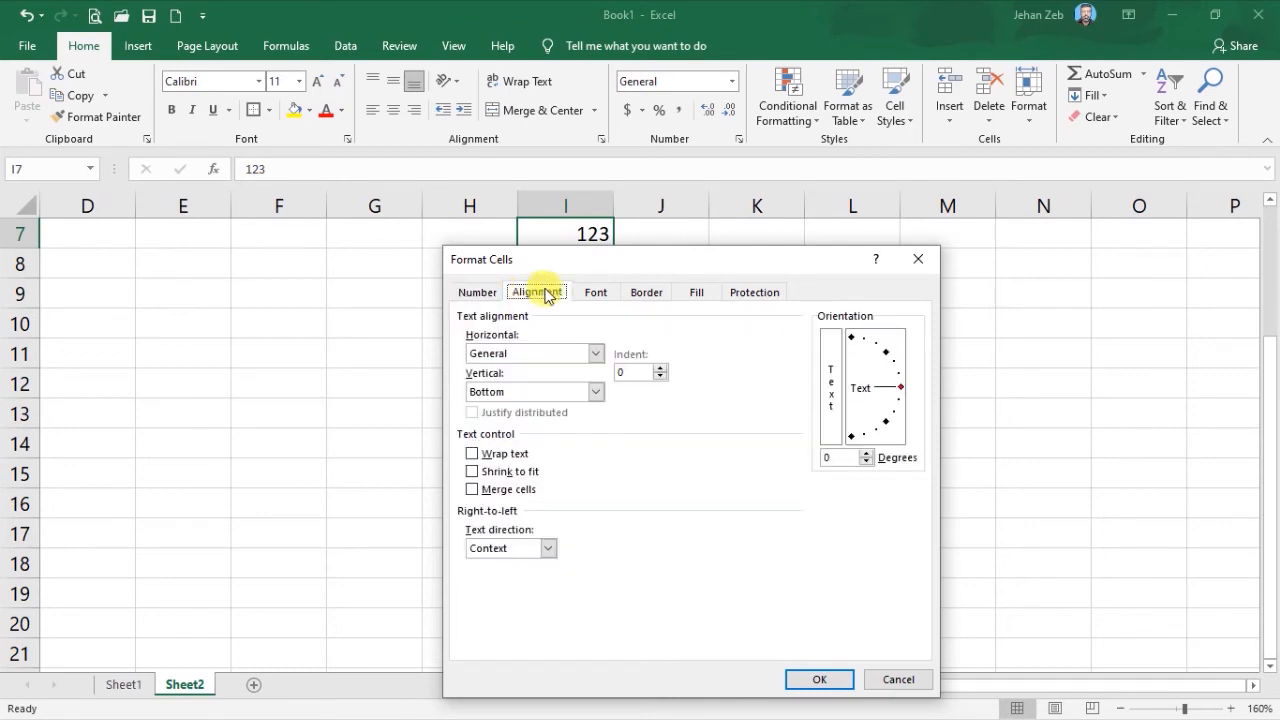
{"action": "left_click", "coordinate": [600, 296]}
{"action": "left_click", "coordinate": [658, 297]}
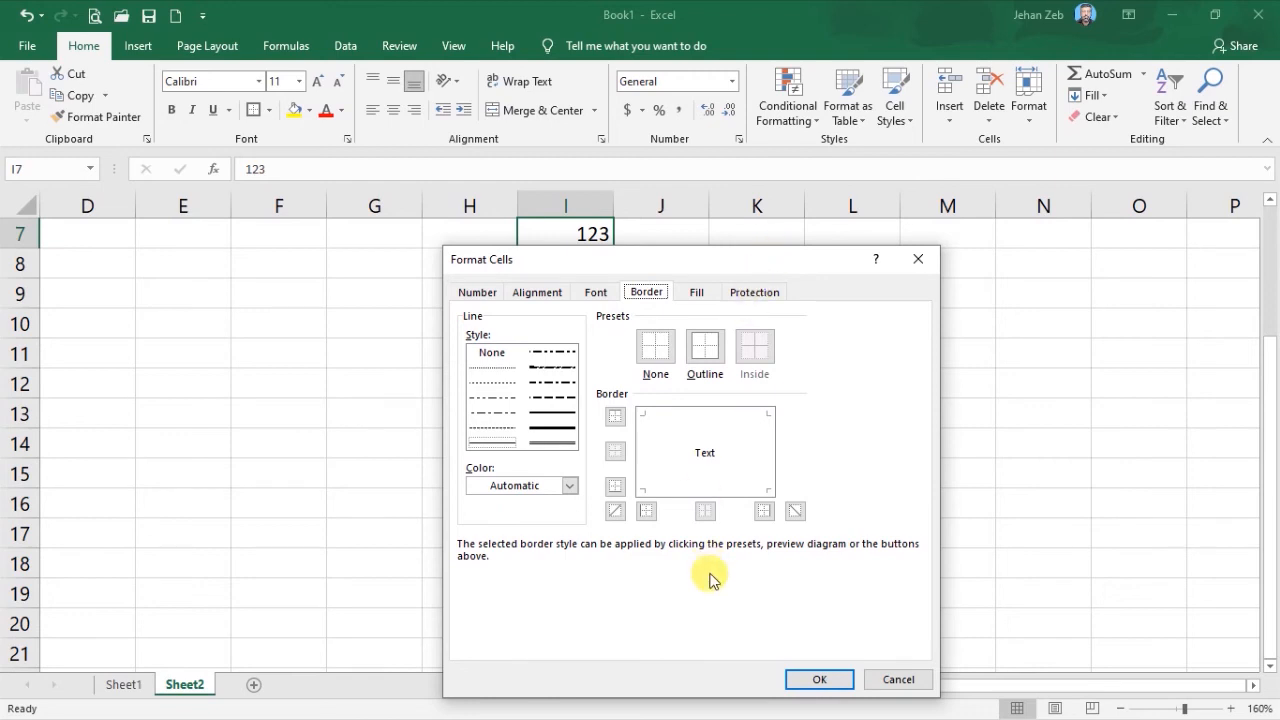
{"action": "left_click", "coordinate": [820, 680]}
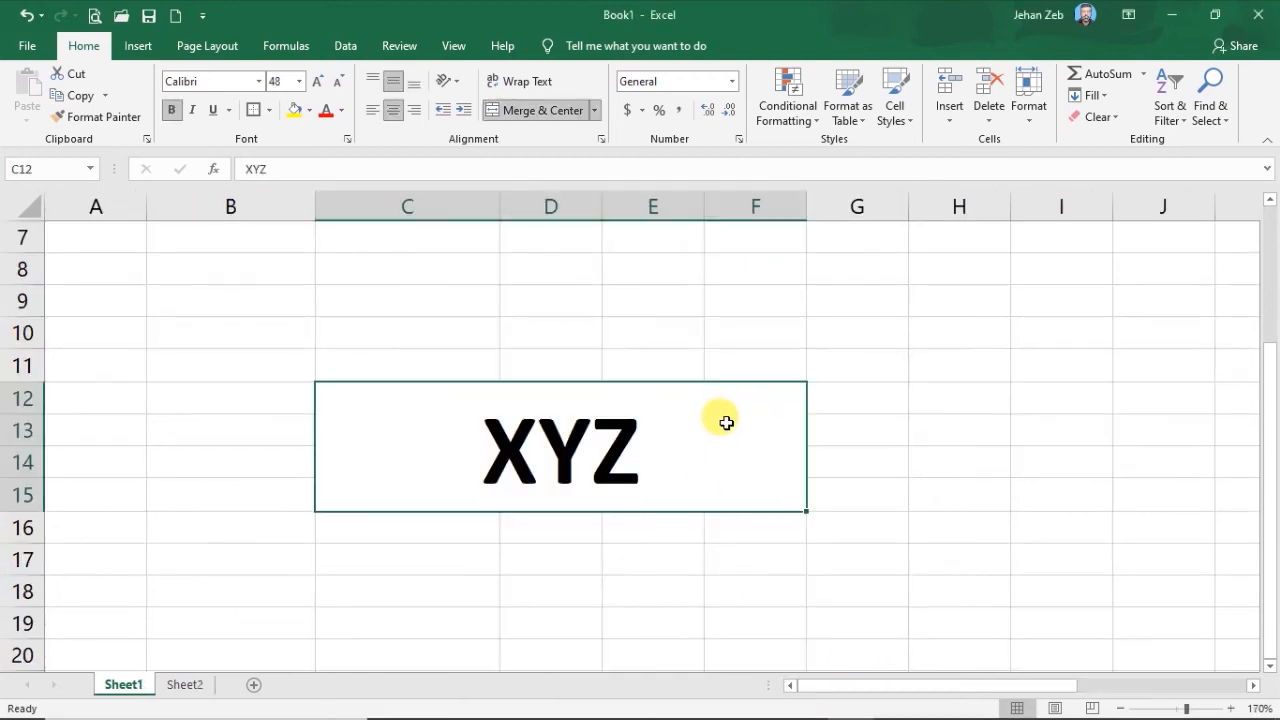
- Insert a comment reading "Merge & Center" on the merged XYZ block C12:F15 of Sheet1
{"action": "right_click", "coordinate": [729, 426]}
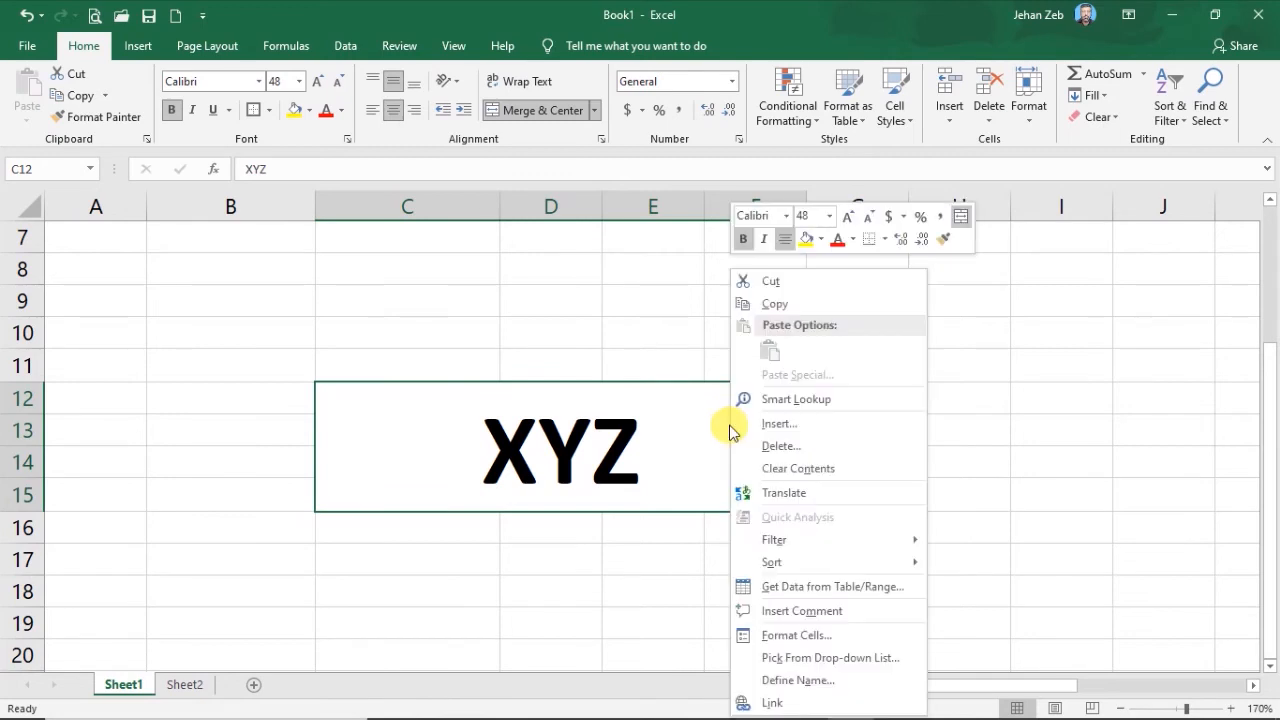
{"action": "right_click", "coordinate": [729, 458]}
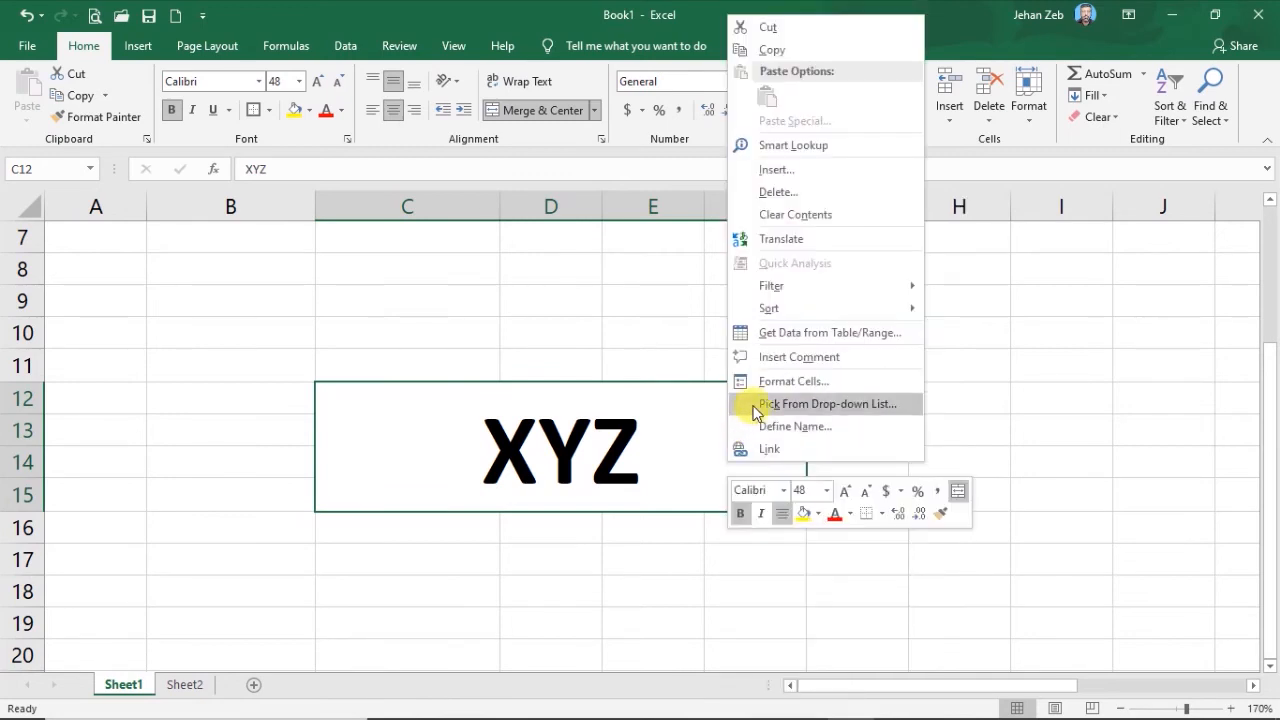
{"action": "left_click", "coordinate": [788, 357]}
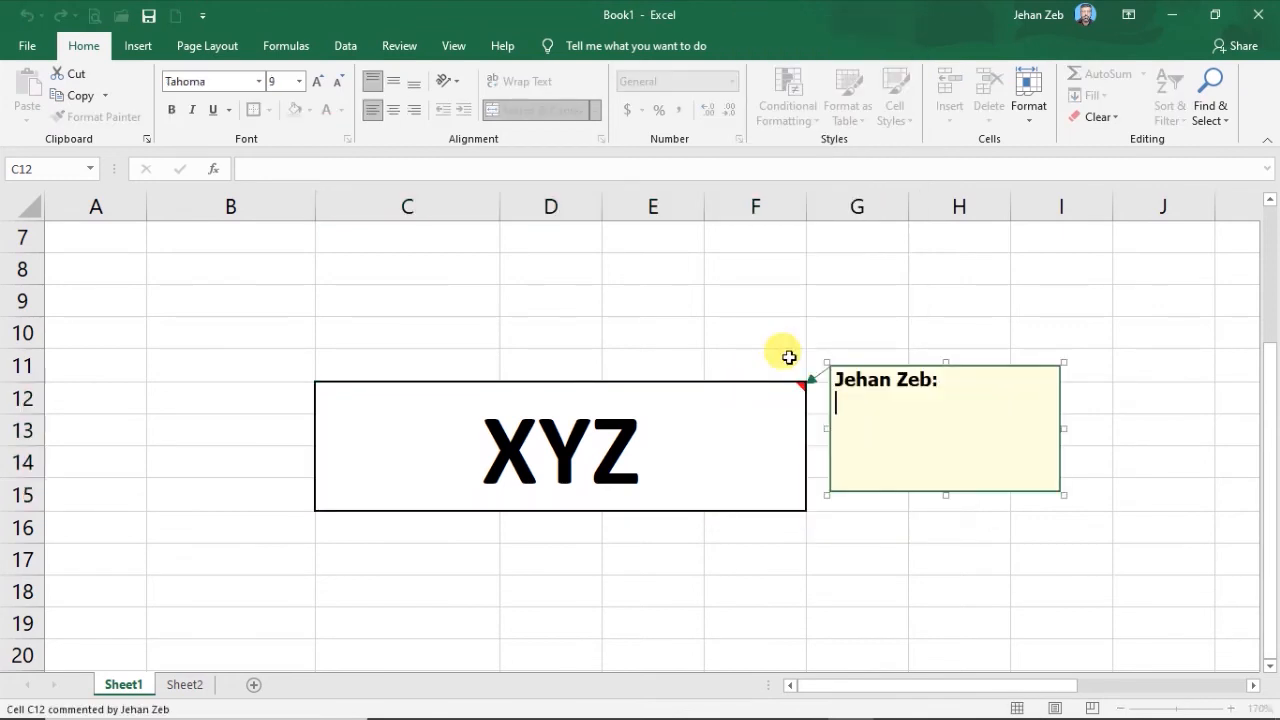
{"action": "type", "text": "Merge & Ce"}
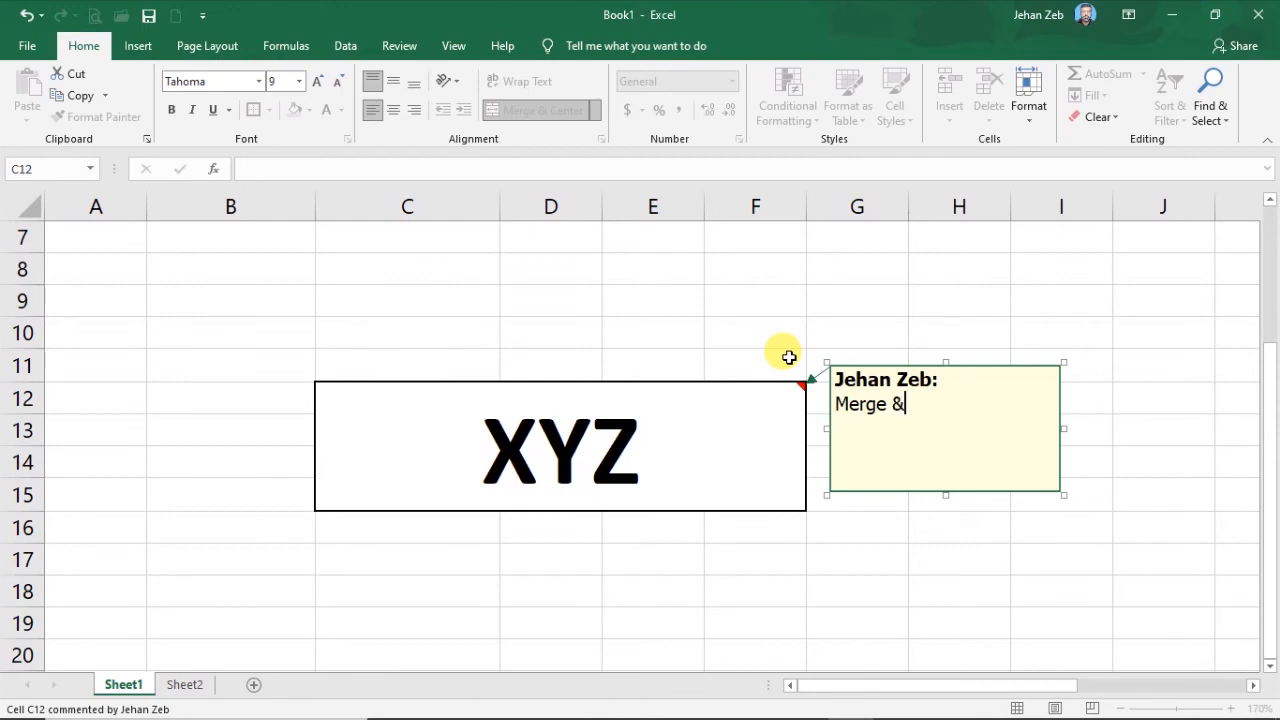
{"action": "type", "text": "nter"}
{"action": "key", "text": "Escape"}
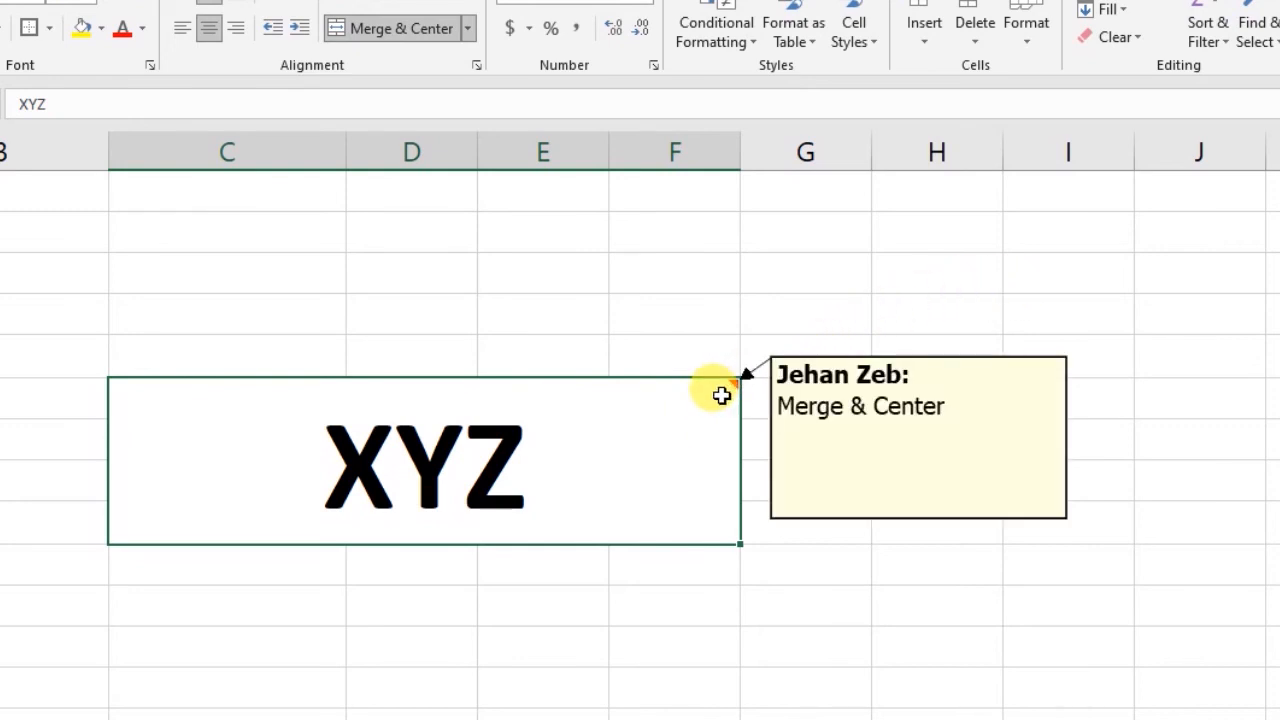
- Clear only the comment from the merged XYZ block C12:F15
{"action": "mouse_move", "coordinate": [698, 391]}
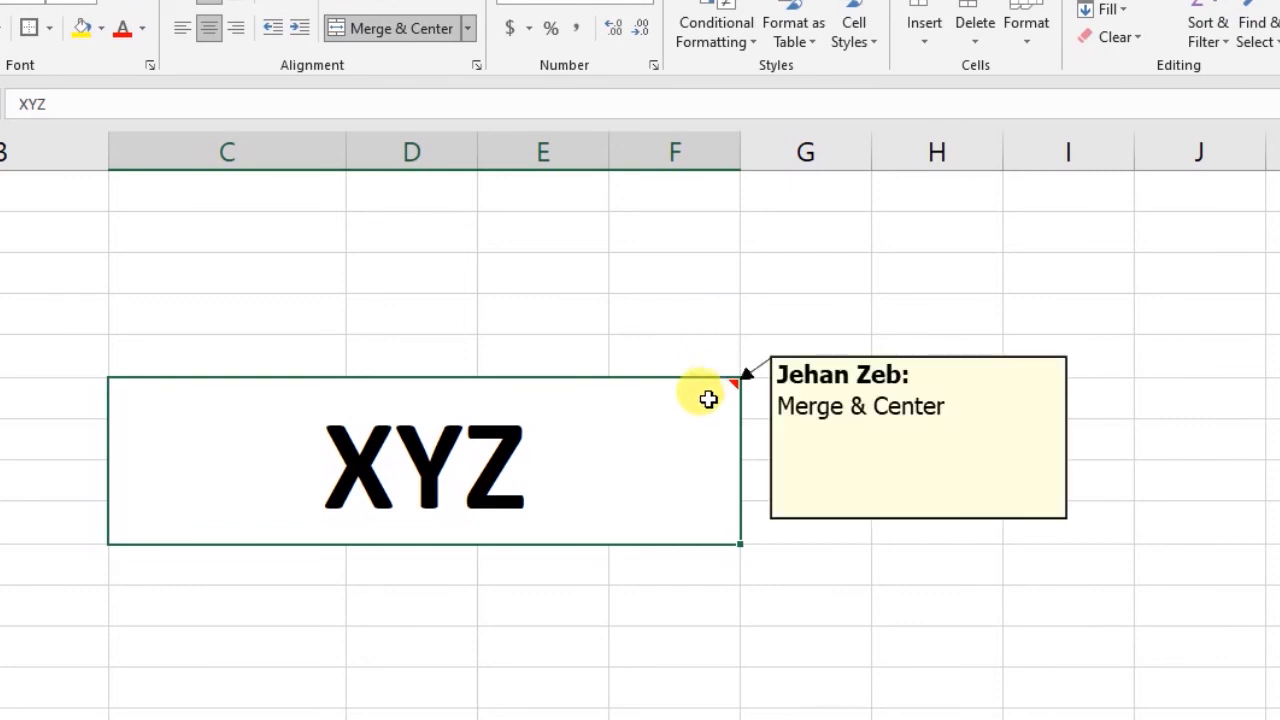
{"action": "left_click", "coordinate": [1135, 37]}
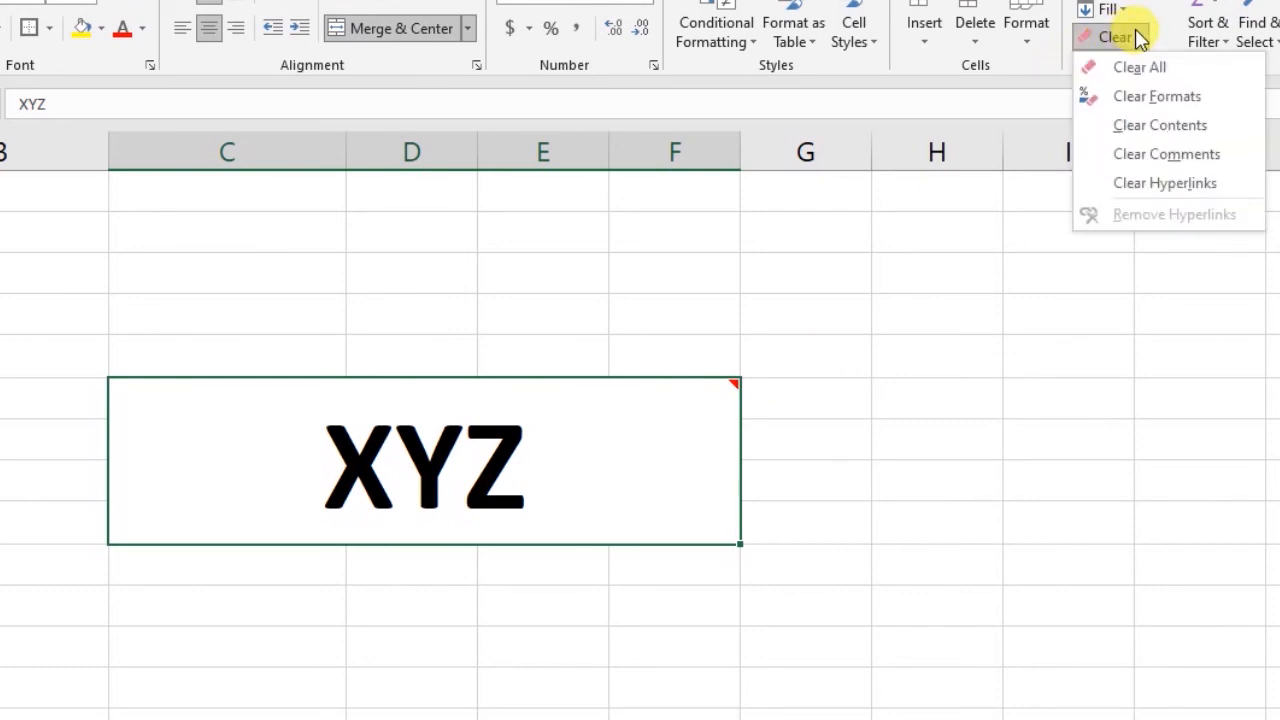
{"action": "left_click", "coordinate": [1160, 155]}
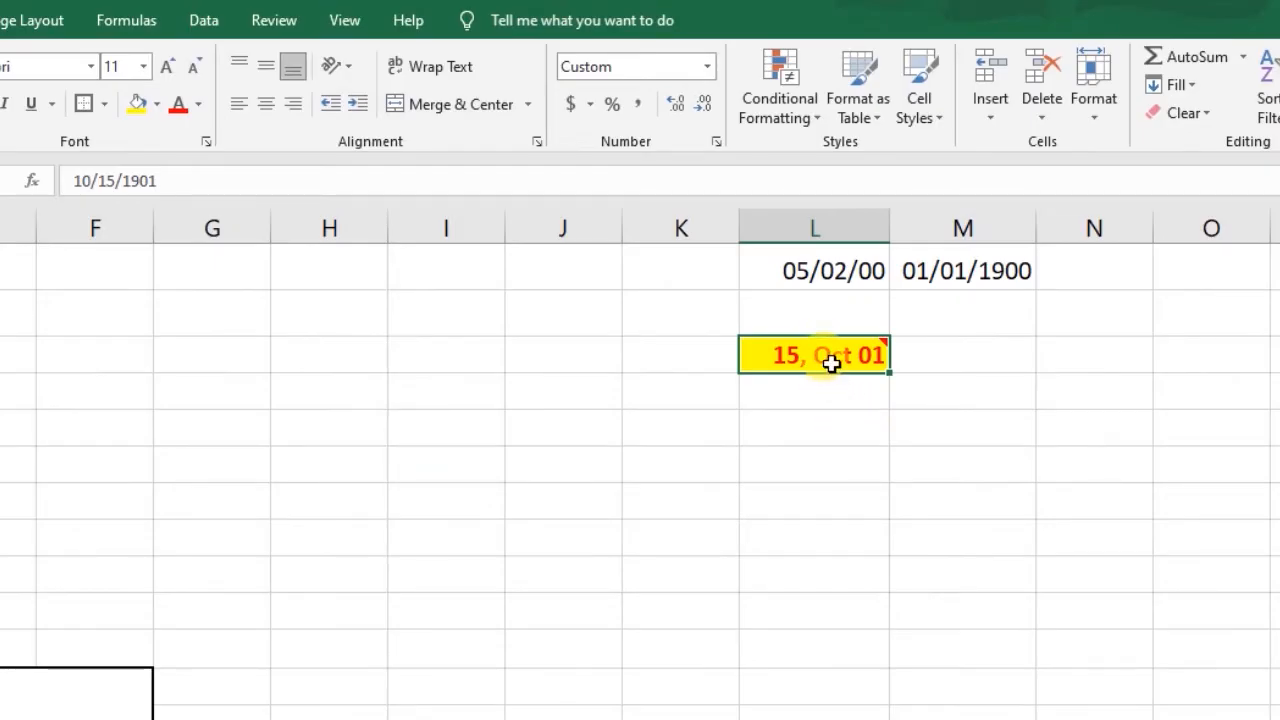
- Clear everything from the yellow, commented date cell L3: contents, formatting and comment
{"action": "mouse_move", "coordinate": [831, 362]}
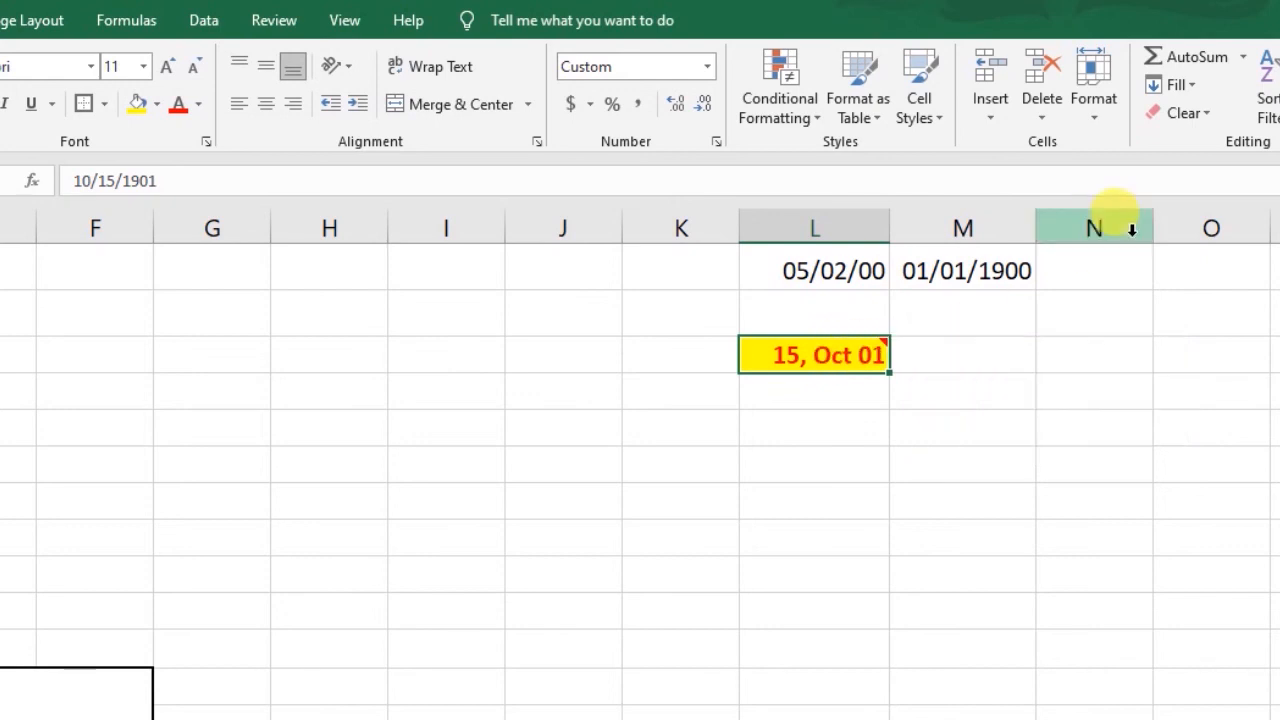
{"action": "left_click", "coordinate": [1206, 118]}
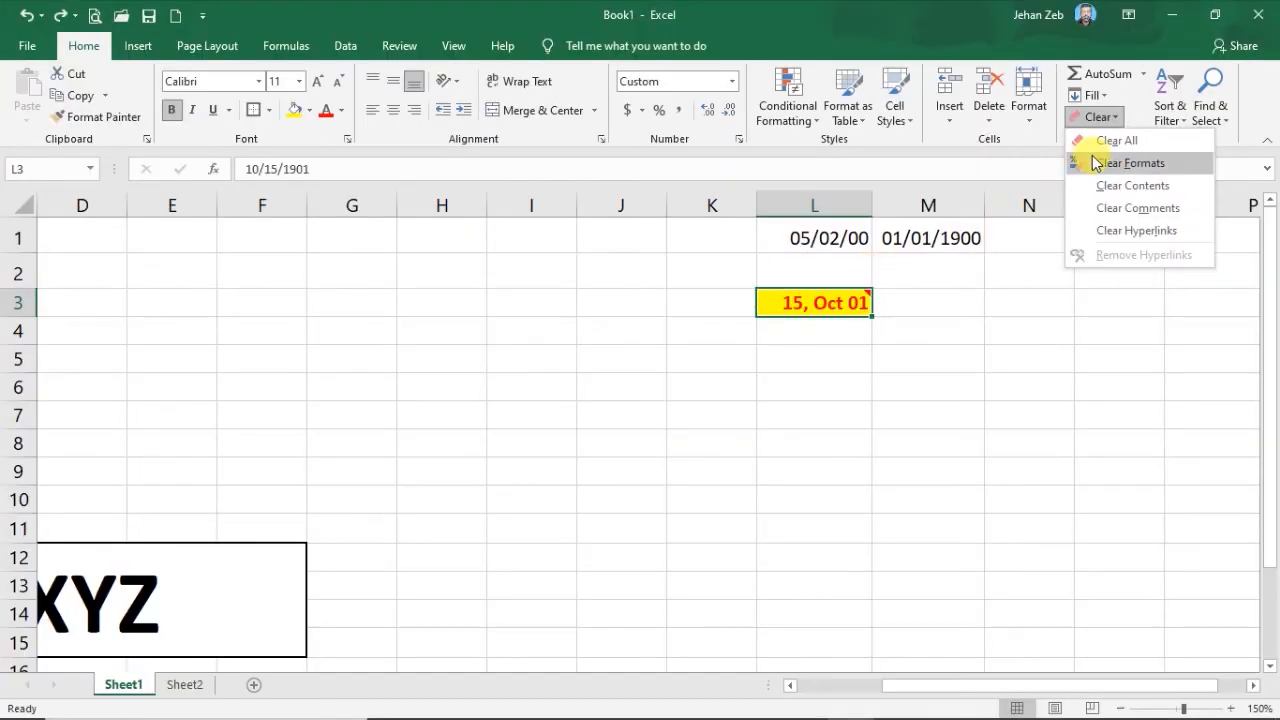
{"action": "left_click", "coordinate": [1115, 141]}
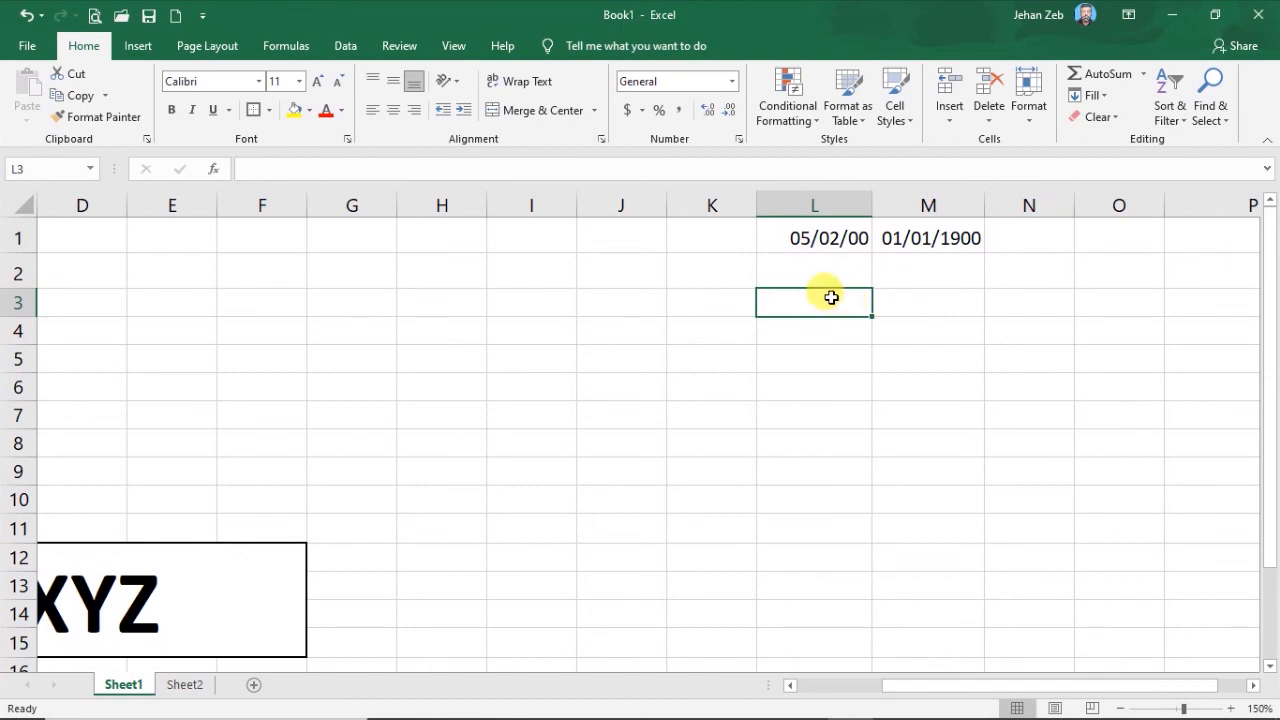
- Enter the value 343 in the emptied cell L3
{"action": "type", "text": "3"}
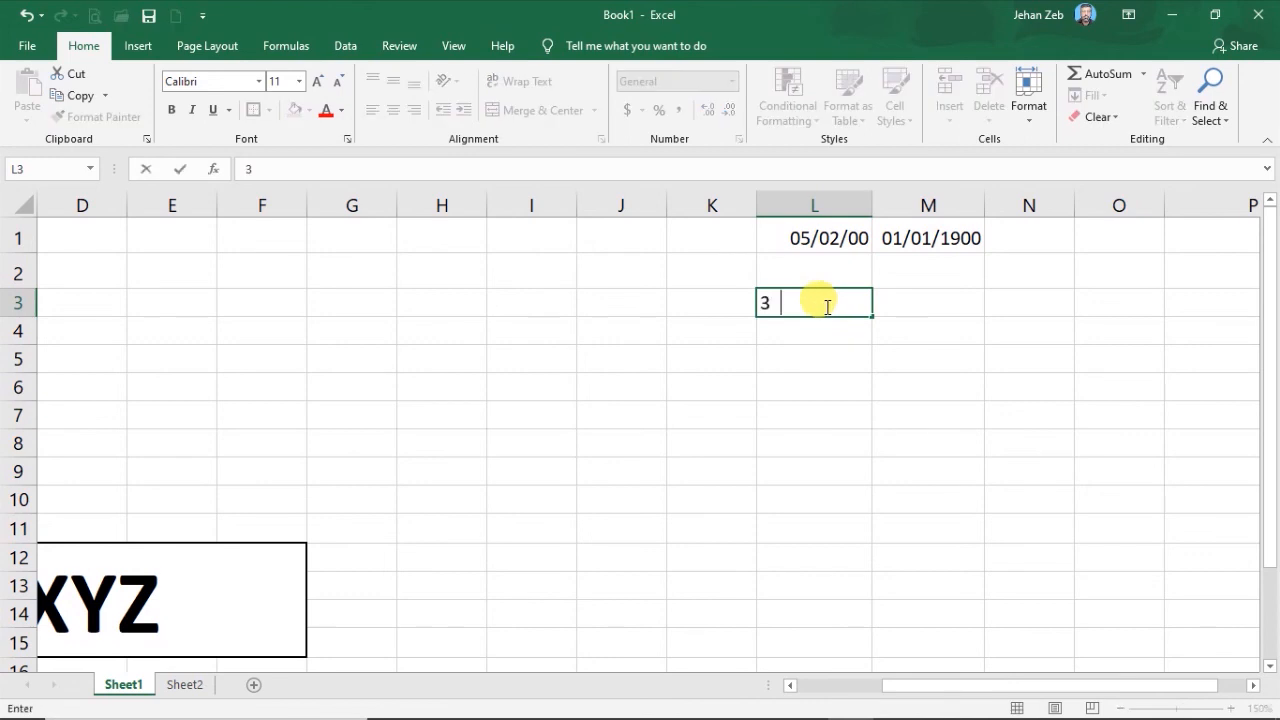
{"action": "type", "text": "43"}
{"action": "key", "text": "Return"}
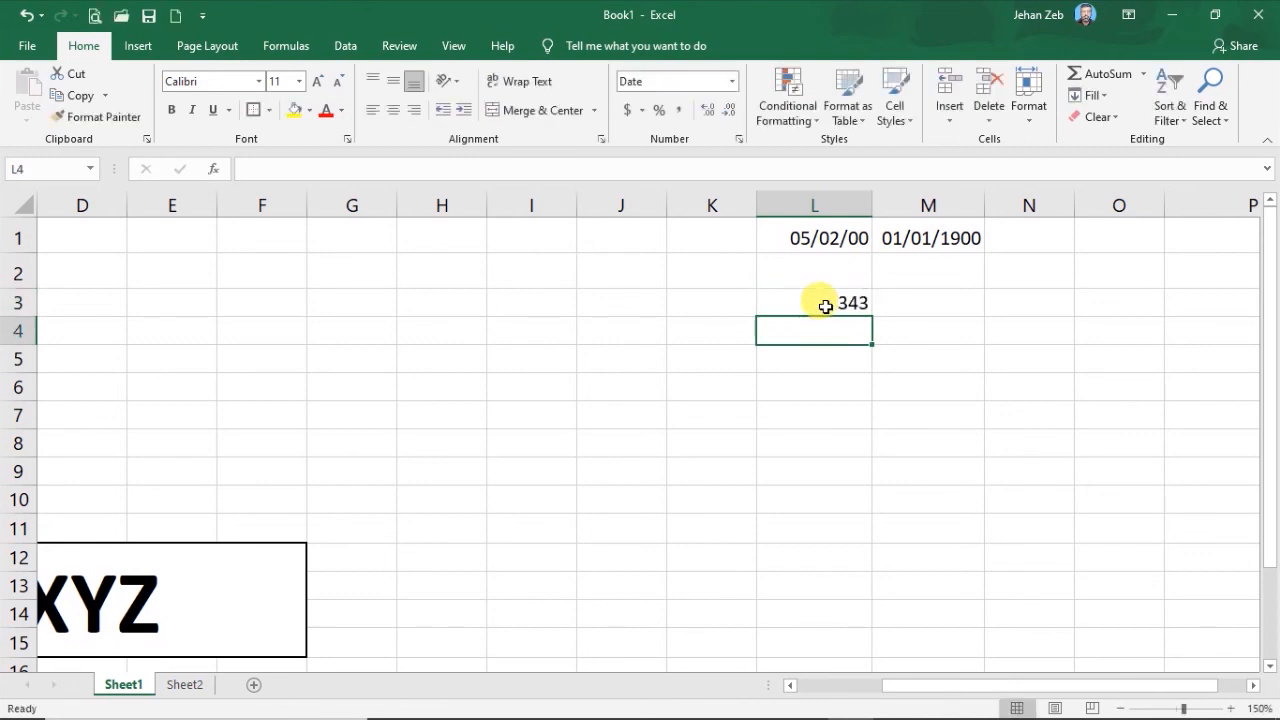